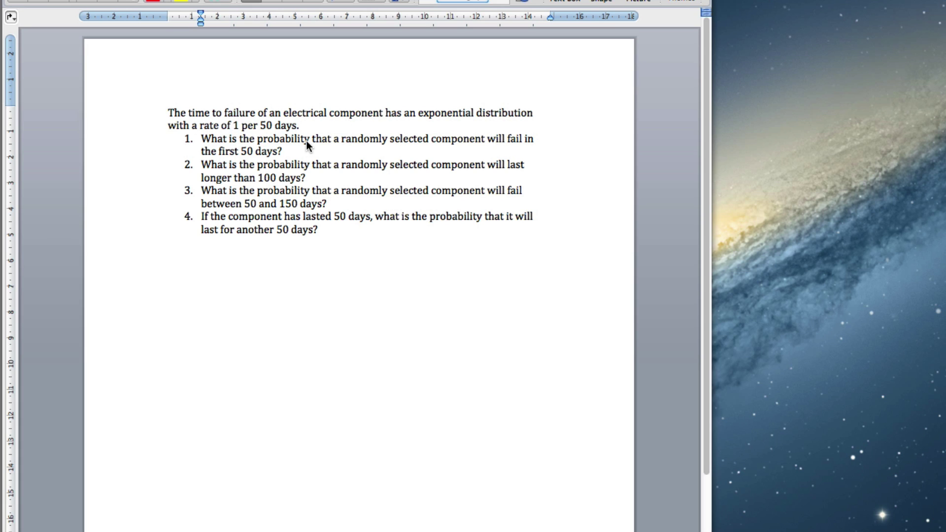
Step: After checking the cheat sheet, type 'Let T be the time to the failure of the electrical component.' under question 1
key("super+Tab")
key("super+Tab")
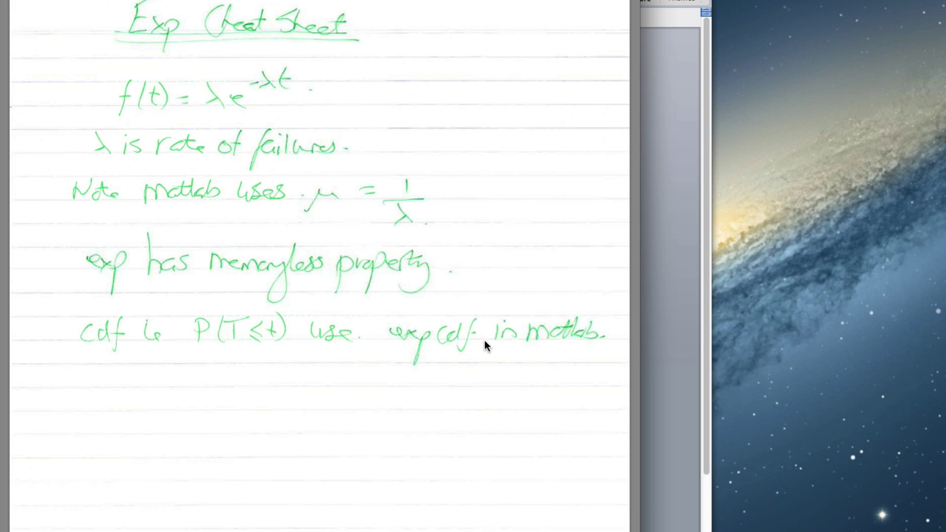
key("super+Tab")
key("super+Tab")
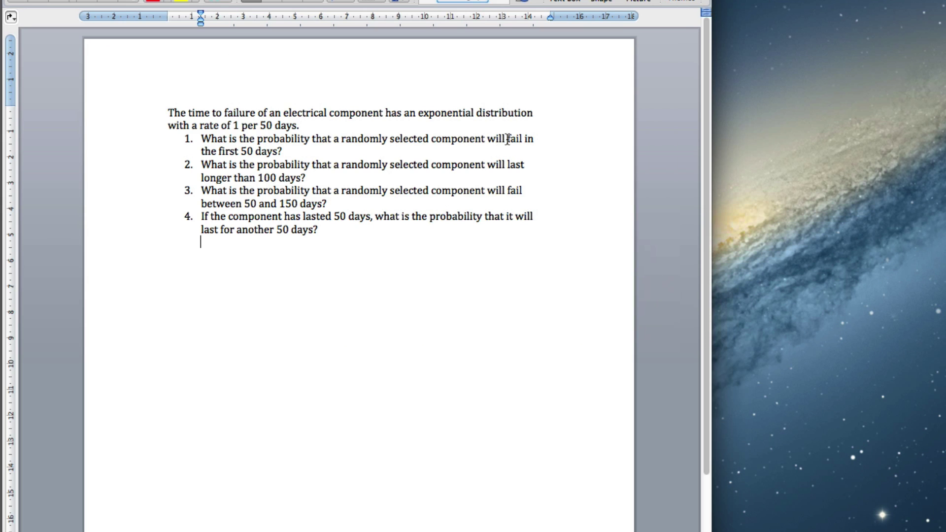
left_click(306, 152)
key("Return")
key("Return")
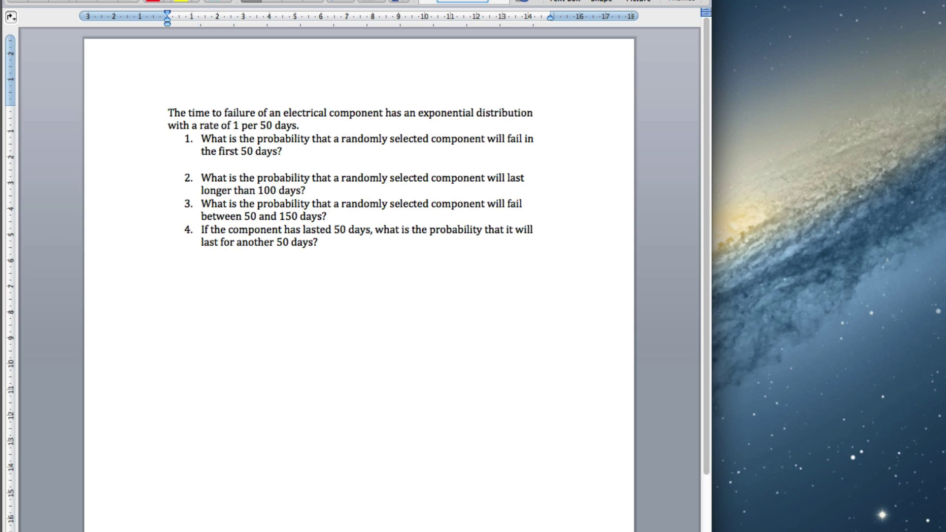
type("Let T be the time to")
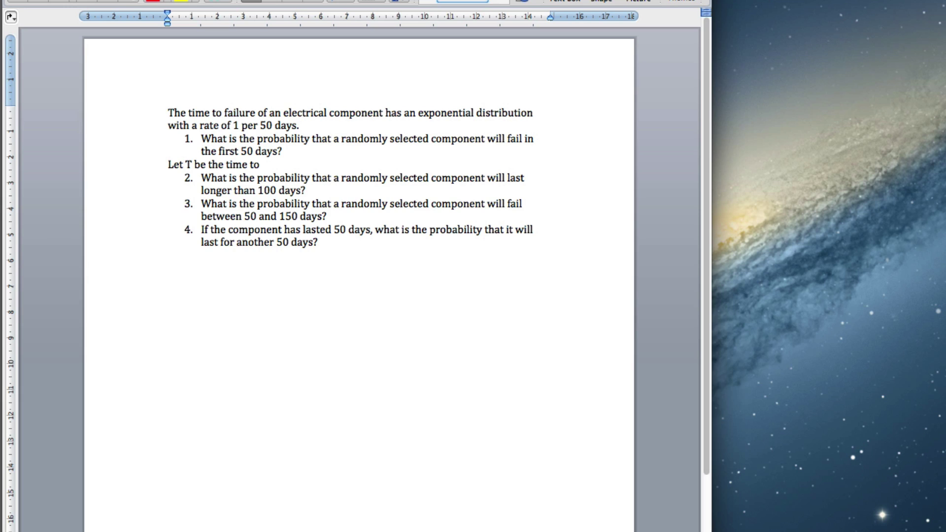
type(" the failure of the em")
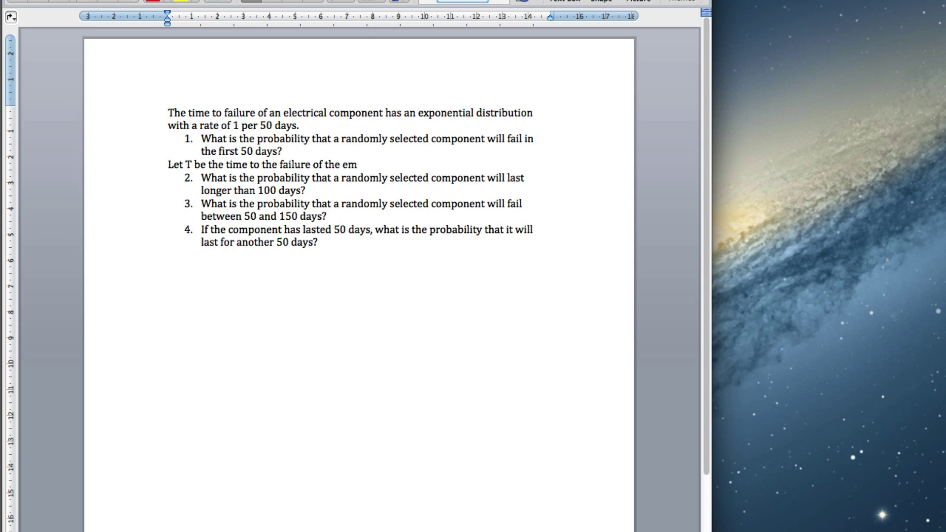
key("BackSpace")
type("lectir")
key("BackSpace")
key("BackSpace")
type("rical")
key("super+z")
key("BackSpace")
key("BackSpace")
type("rical component.")
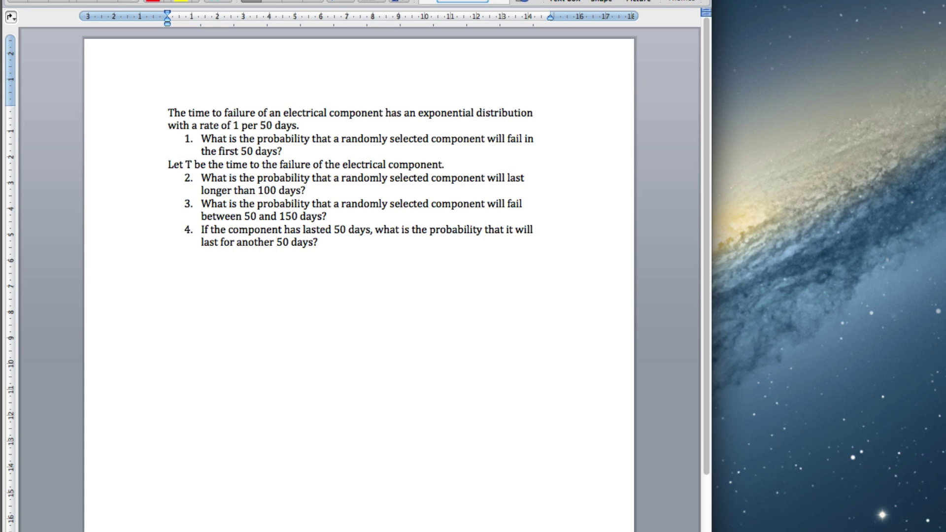
Step: Add the equation T ~ exp(1/50) on a new line below the definition
key("Return")
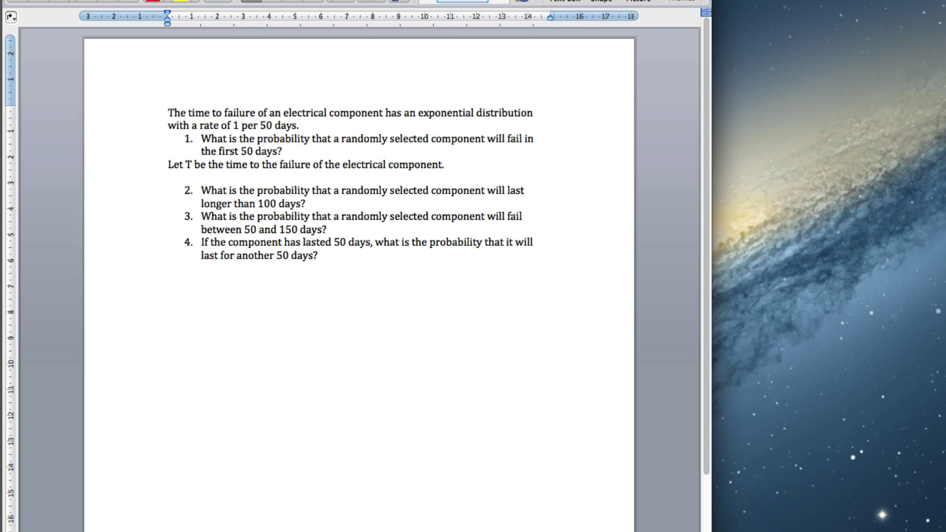
key("ctrl+equal")
type("T")
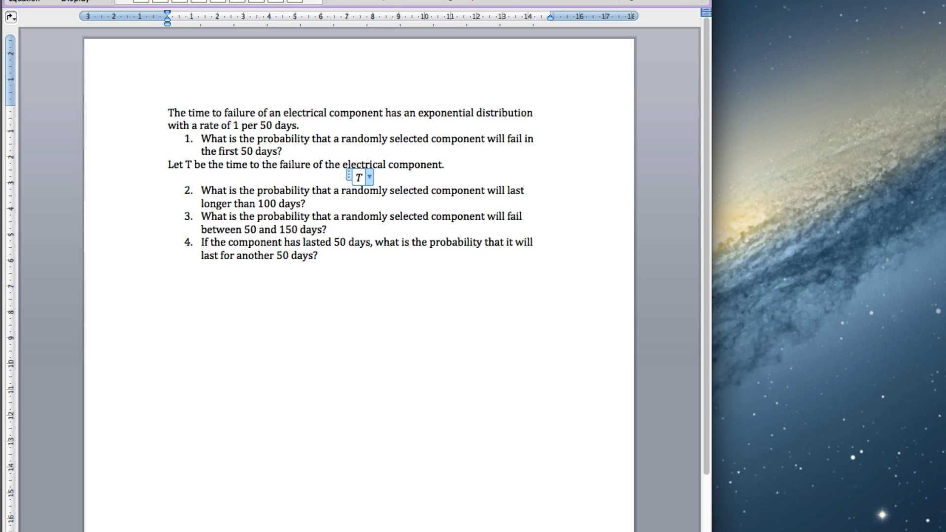
type("\\sim ")
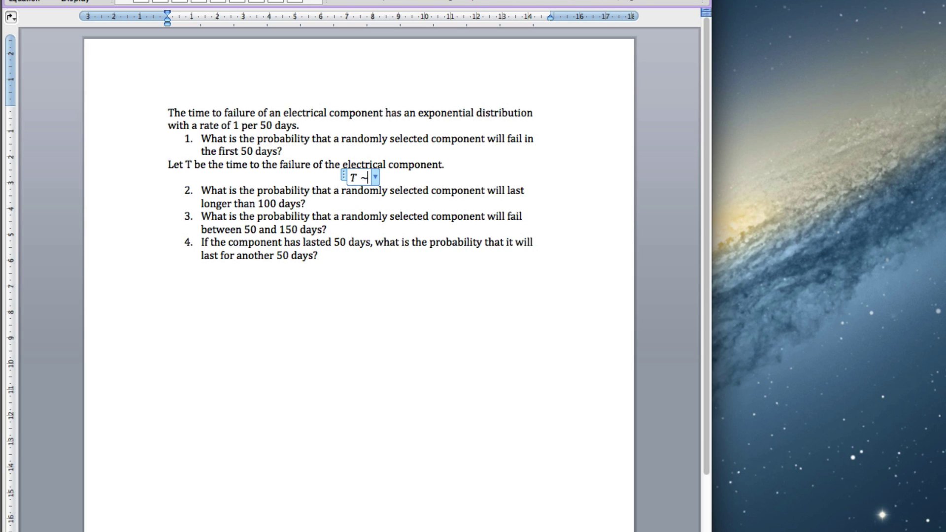
type("exp (")
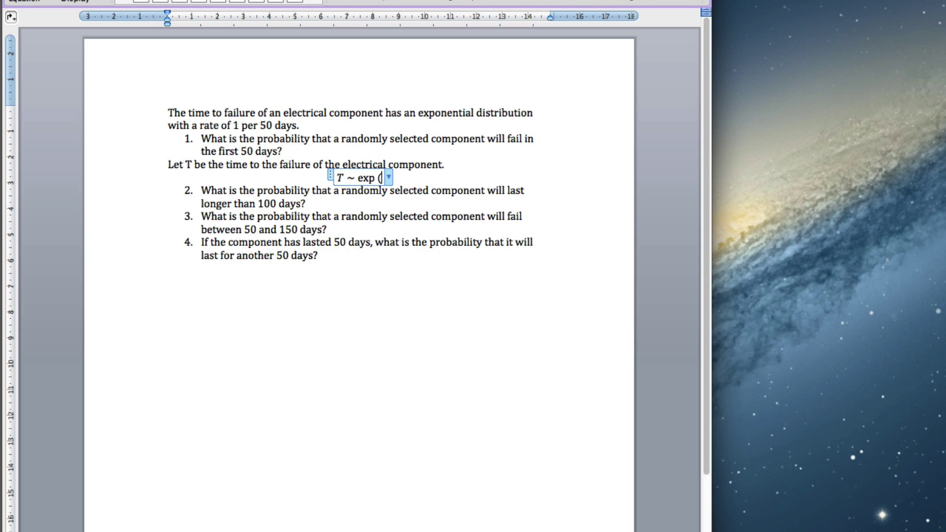
type("1/50)")
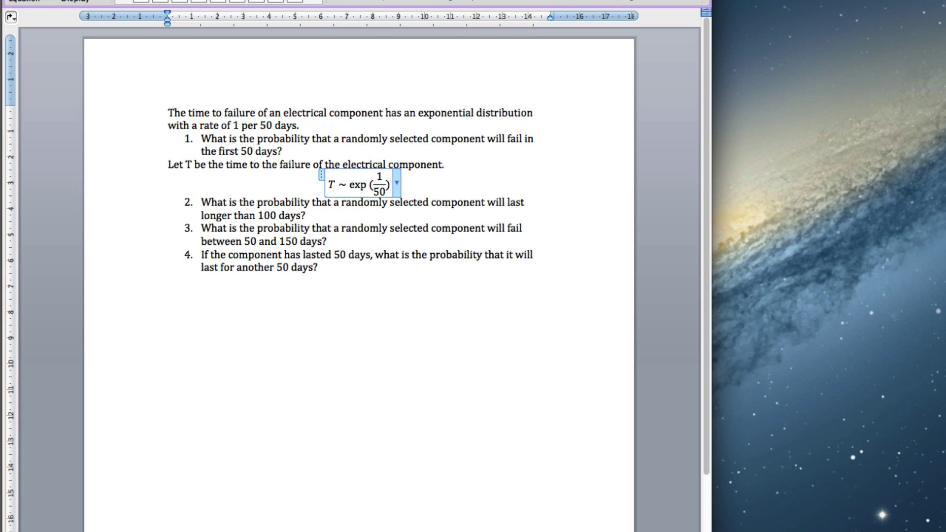
key("Return")
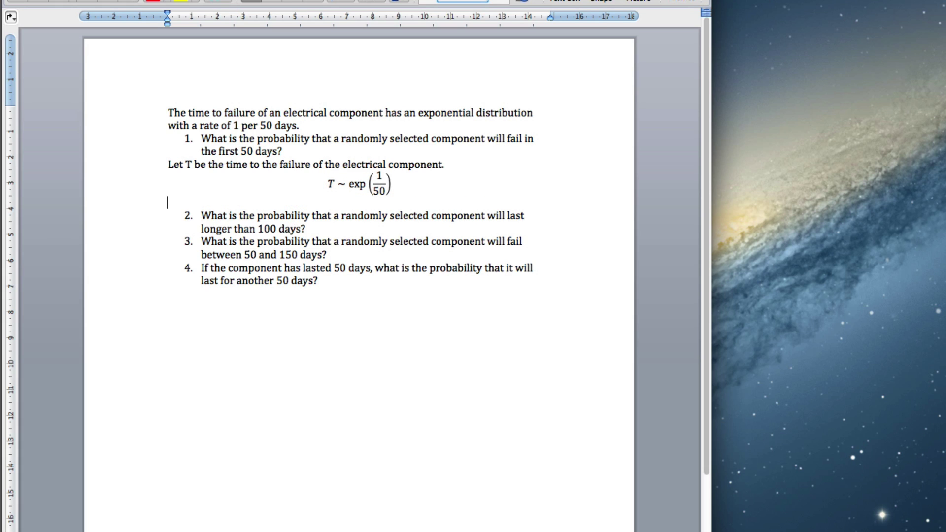
Step: Insert a new equation beginning P(T < 50) below T ~ exp(1/50)
key("ctrl+equal")
type("P(")
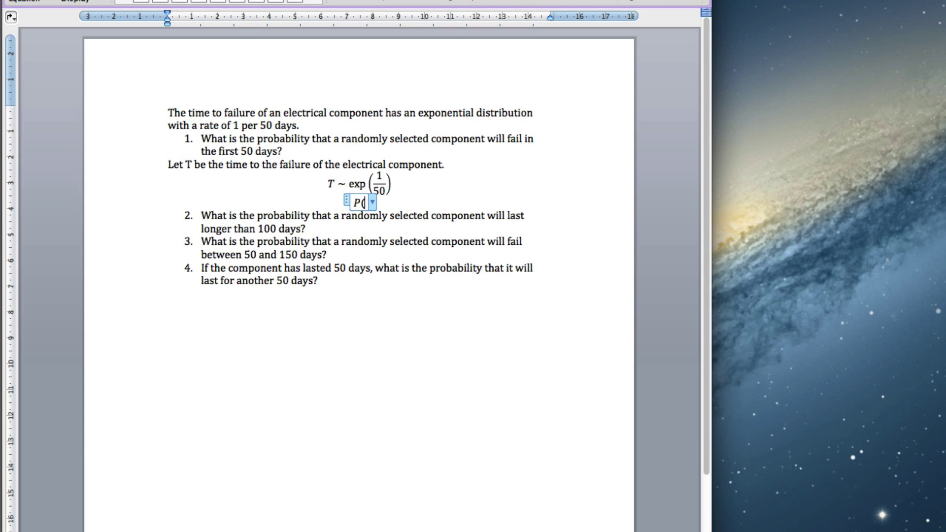
type("T < 5")
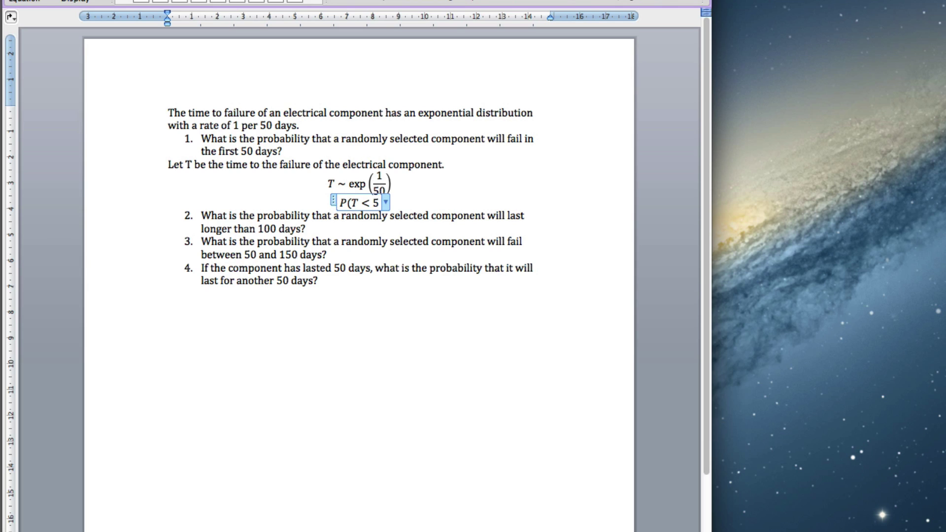
type("0)")
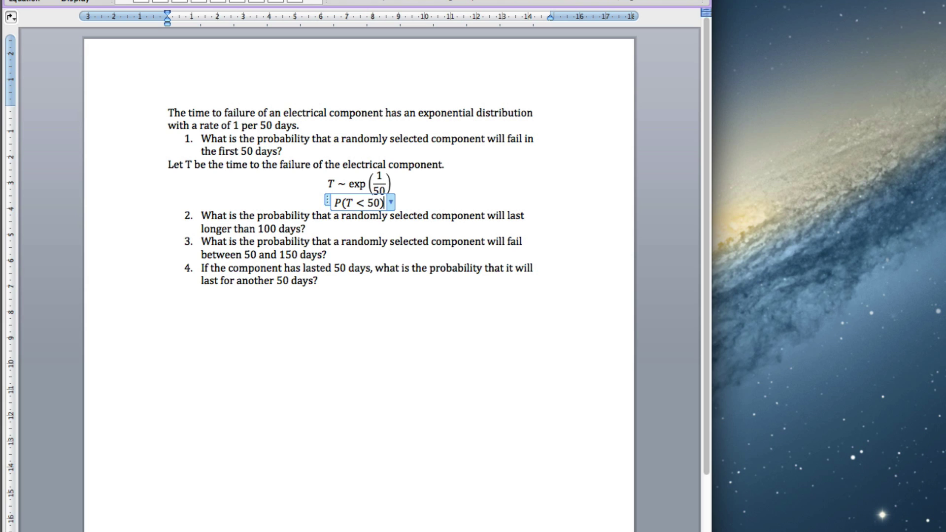
Step: Add '=' to the Word equation, then define rate = 1/50 and mu = 1/rate in MATLAB
type("=")
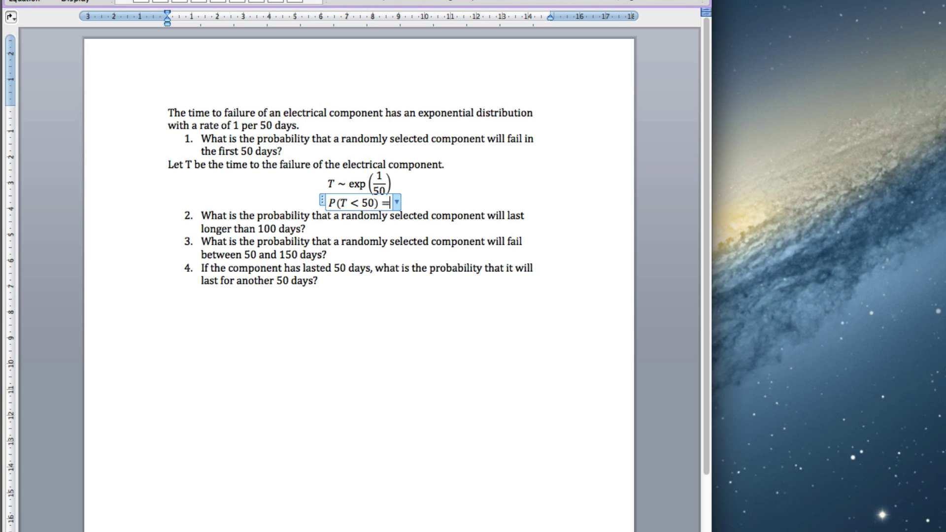
key("super+Tab")
key("super+Tab")
key("super+Tab")
key("super+Tab")
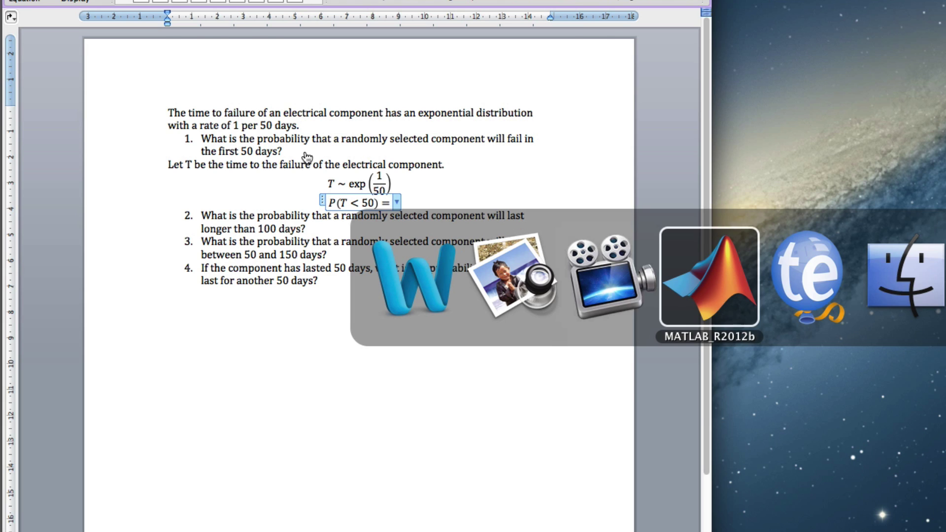
type("rate ")
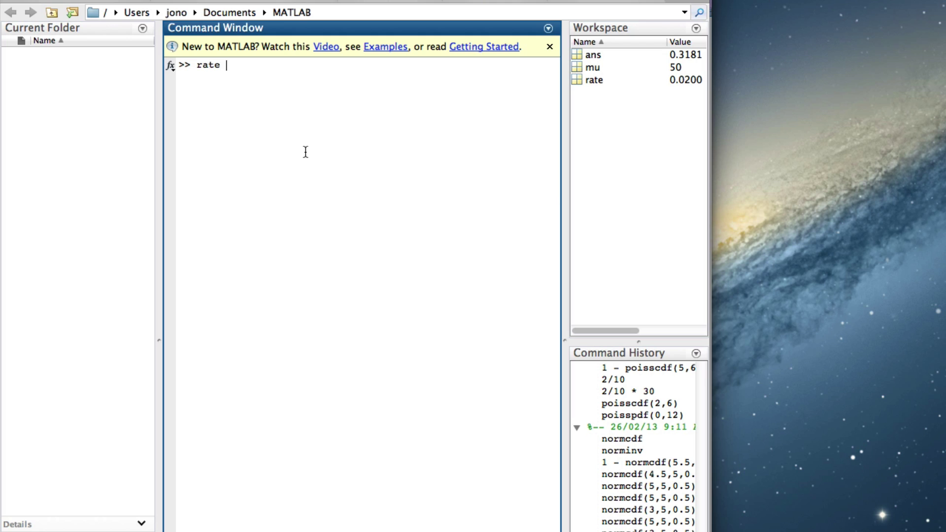
type("= 1/50")
key("Return")
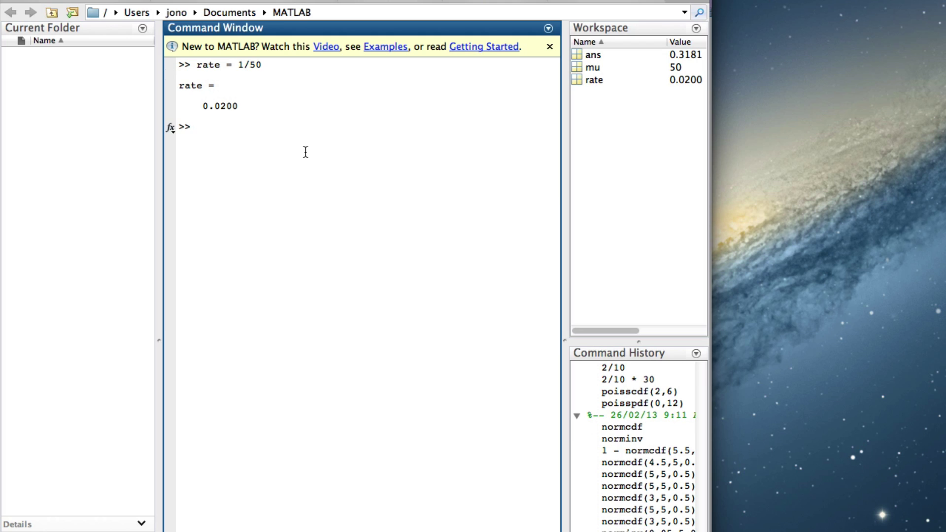
type("mu = 1/rate")
key("Return")
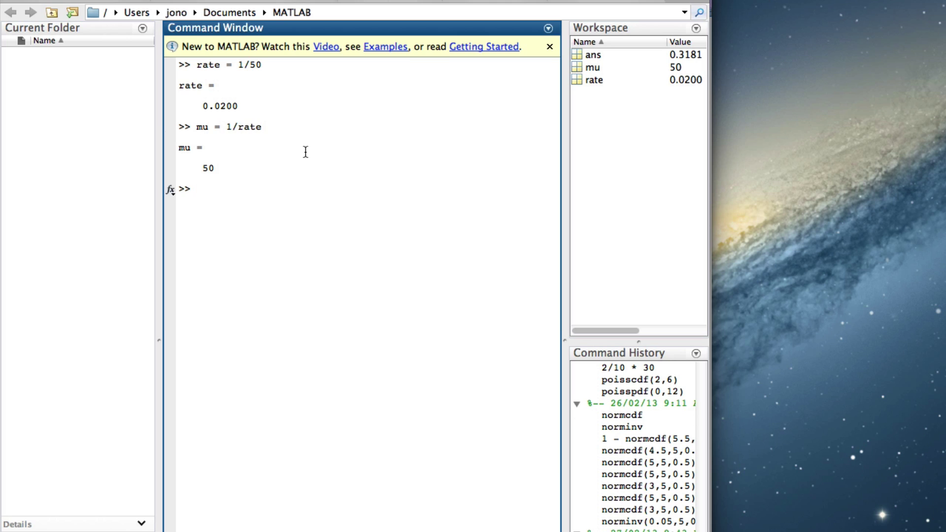
Step: Run expcdf(50,mu) in MATLAB, getting 0.6321, and copy the command
type("exp(50,mu)")
key("Return")
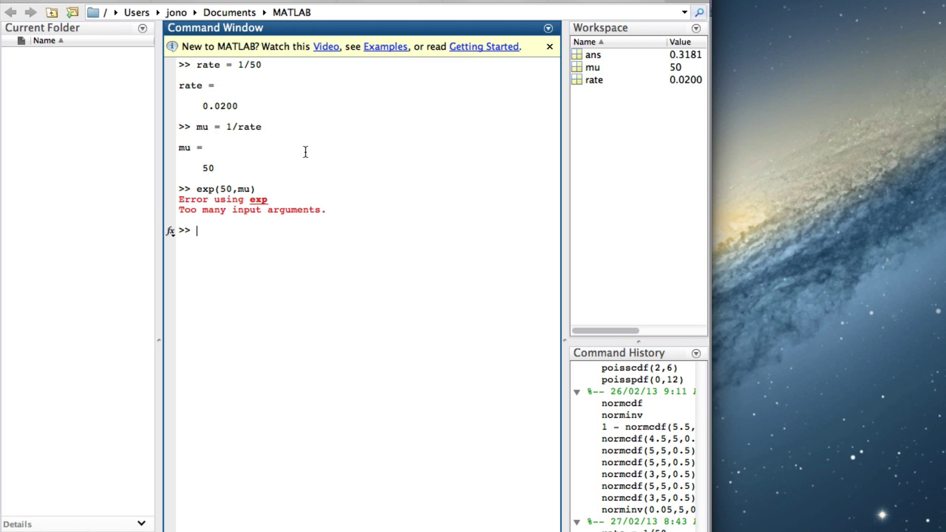
key("Up")
key("Left")
key("Left")
key("Left")
key("Left")
key("Left")
key("Left")
key("Tab")
type("cdf")
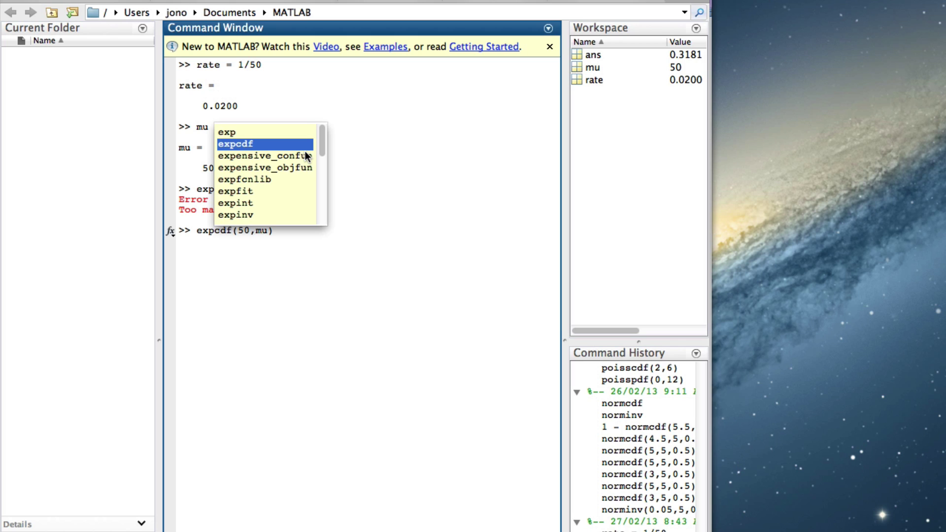
key("Return")
key("Return")
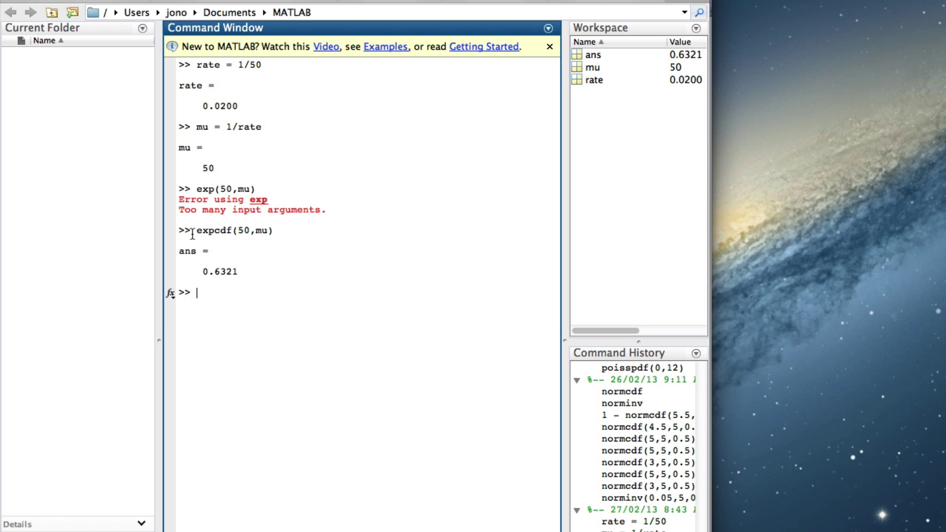
left_click_drag(195, 232, 291, 233)
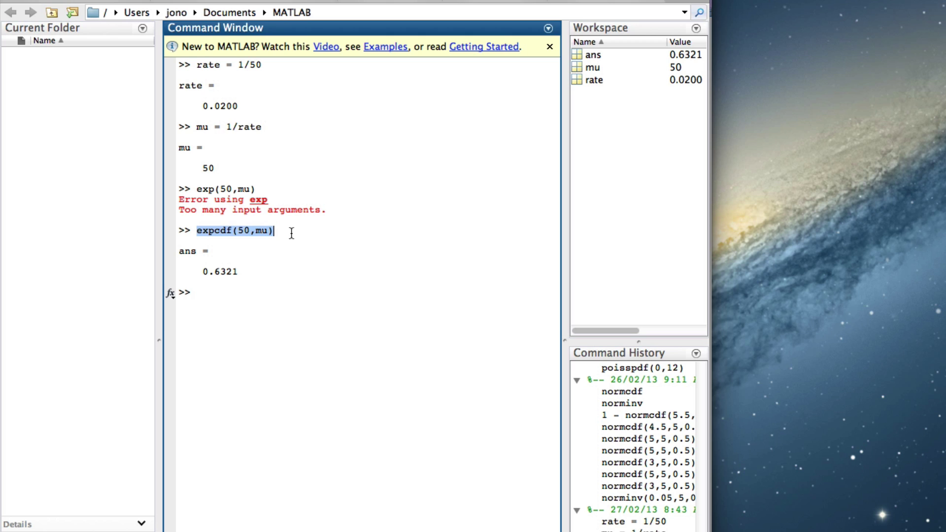
left_click(295, 214)
Step: Paste expcdf(50,mu) after P(T < 50) = and add another '='
key("super+Tab")
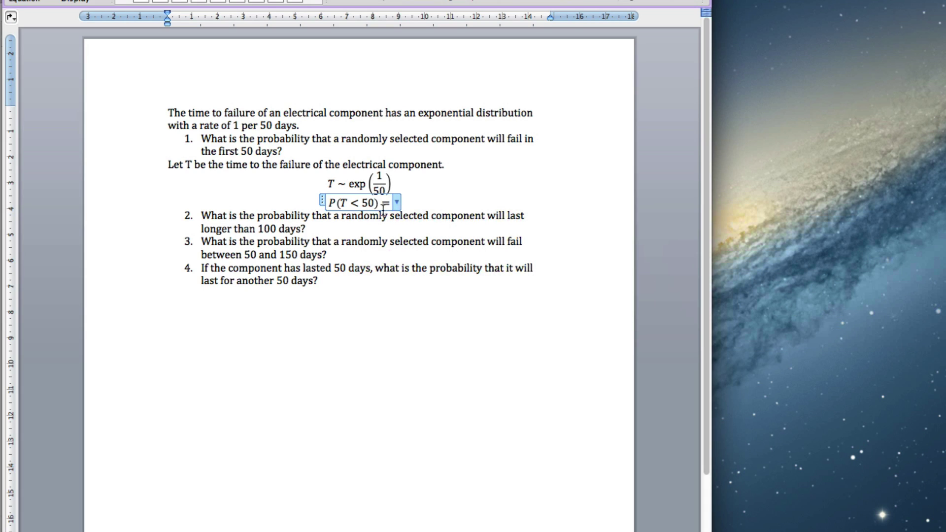
left_click(383, 209)
key("super+v")
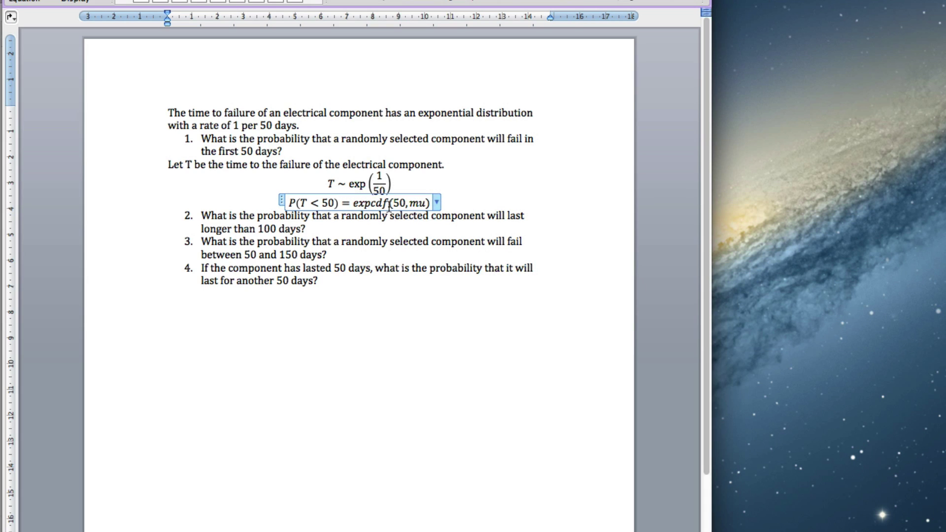
type("=")
Step: Copy the MATLAB result 0.6321 and paste it at the end of the equation
key("super+Tab")
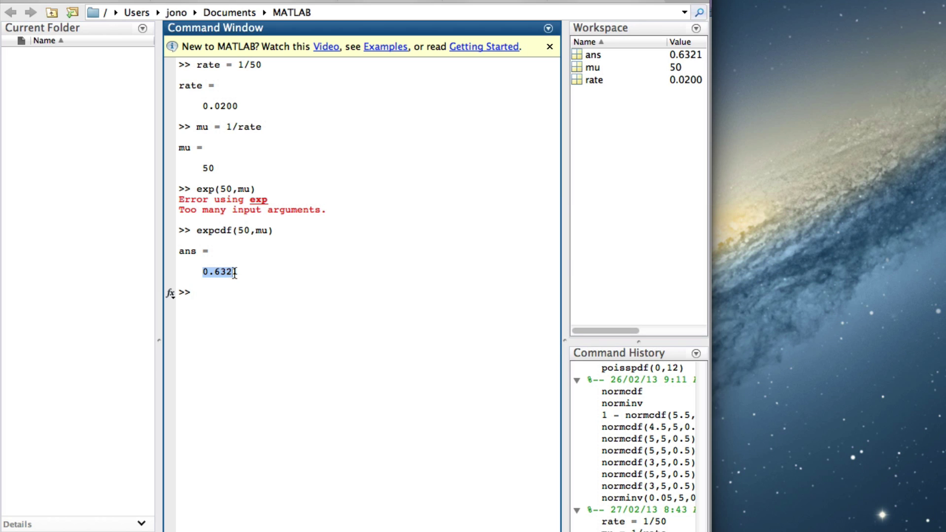
left_click_drag(235, 272, 238, 271)
left_click(251, 254)
key("super+Tab")
left_click(437, 203)
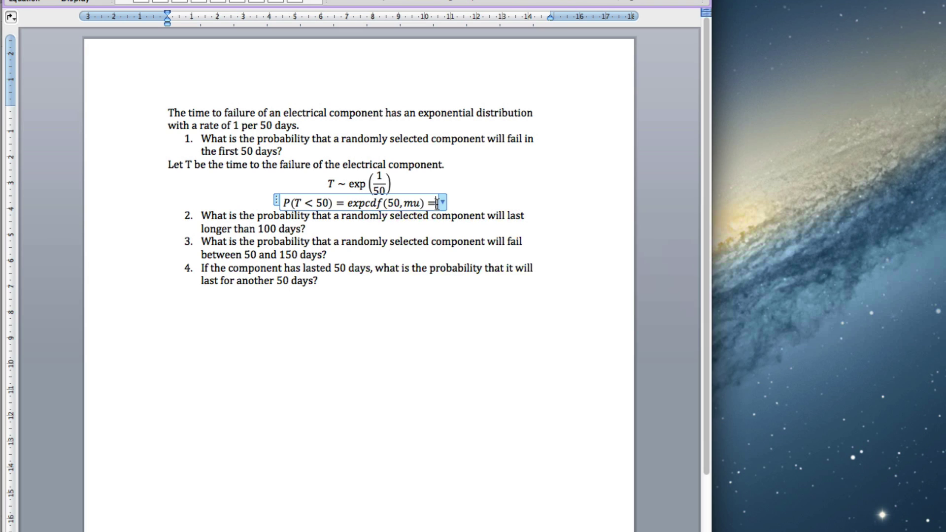
left_click(437, 187)
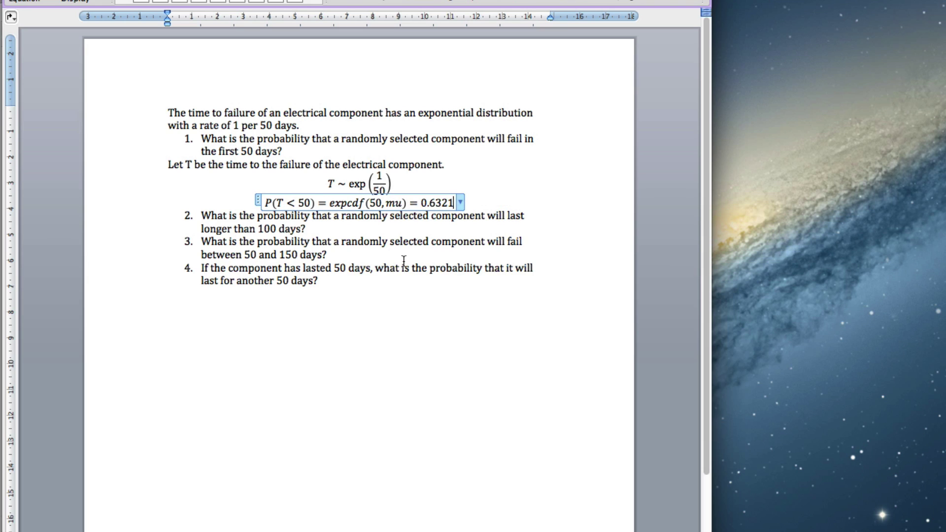
Step: Scroll the Preview notes to the sketch shading the exponential tail beyond t = 100
key("Return")
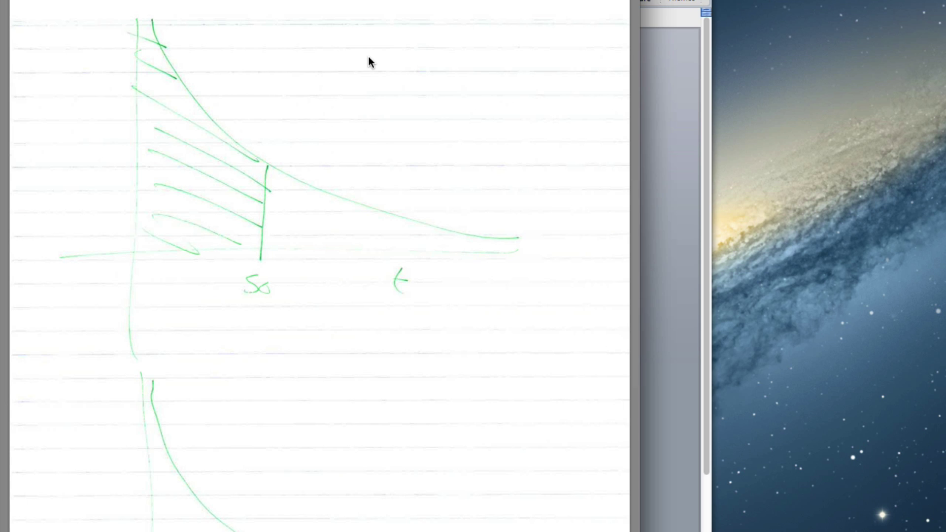
key("super+Tab")
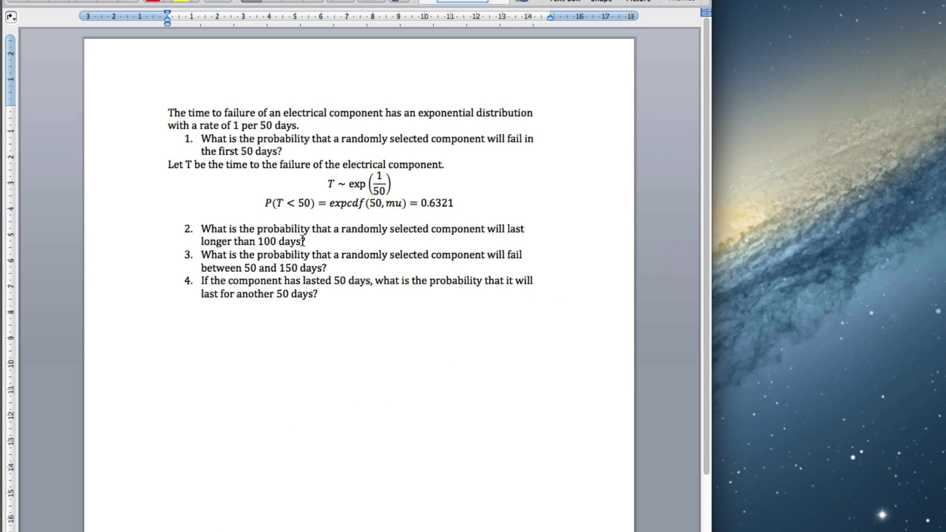
key("super+Tab")
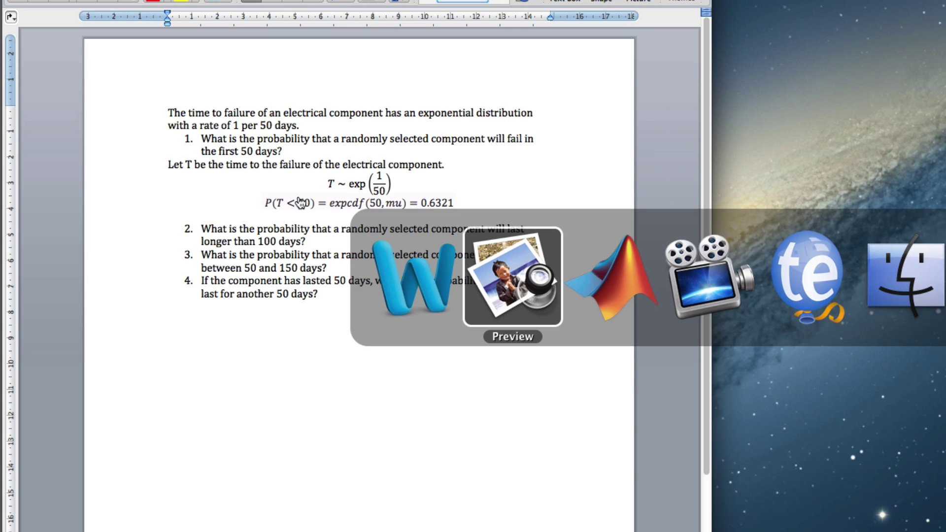
scroll(263, 276, "down", 5)
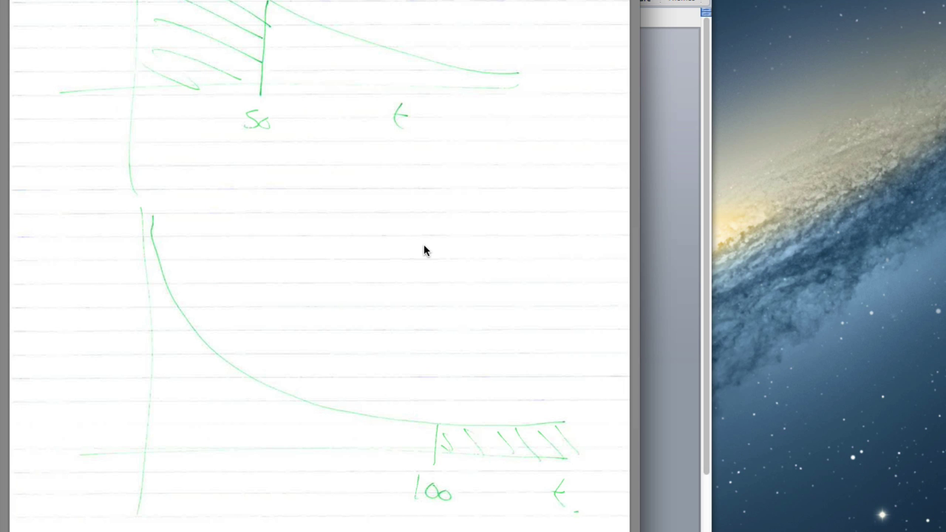
key("super+Tab")
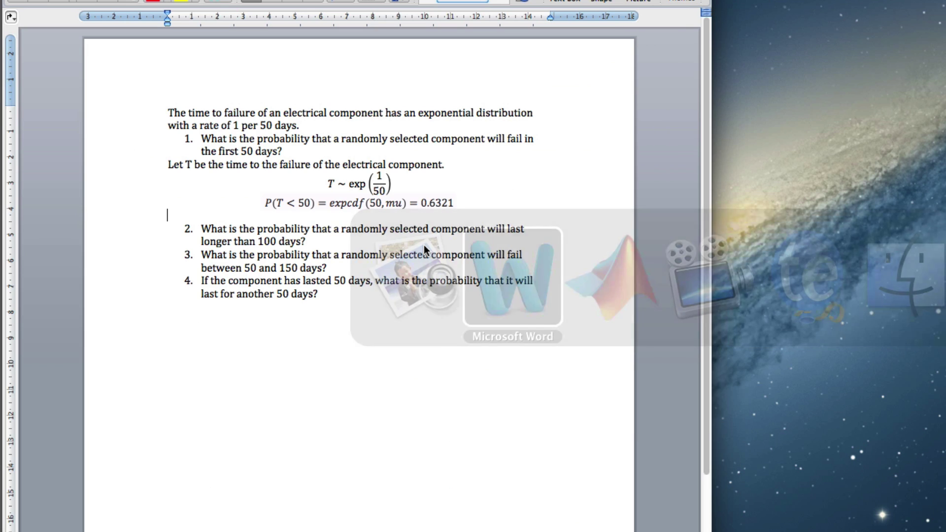
Step: Below question 2, start the equation P(T>100) = 1 − P(T<100) = 1 −
left_click(325, 242)
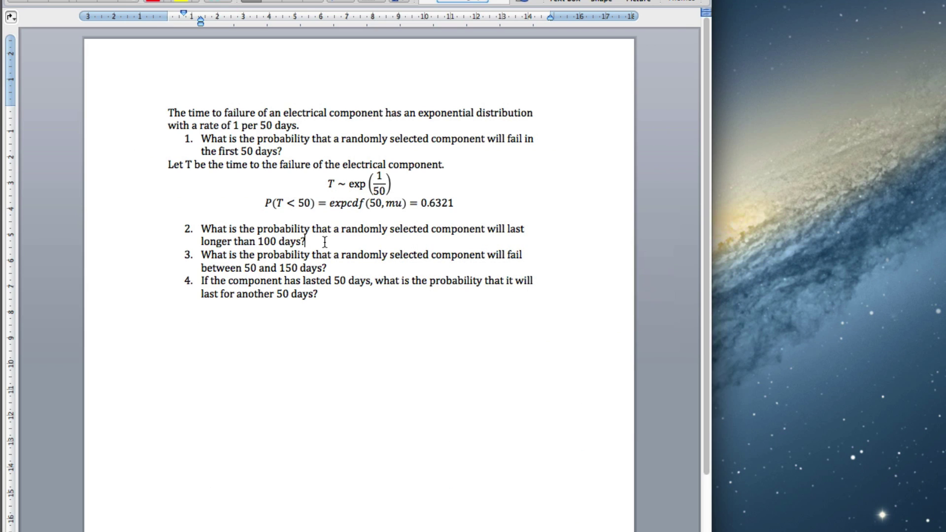
key("Return")
key("Return")
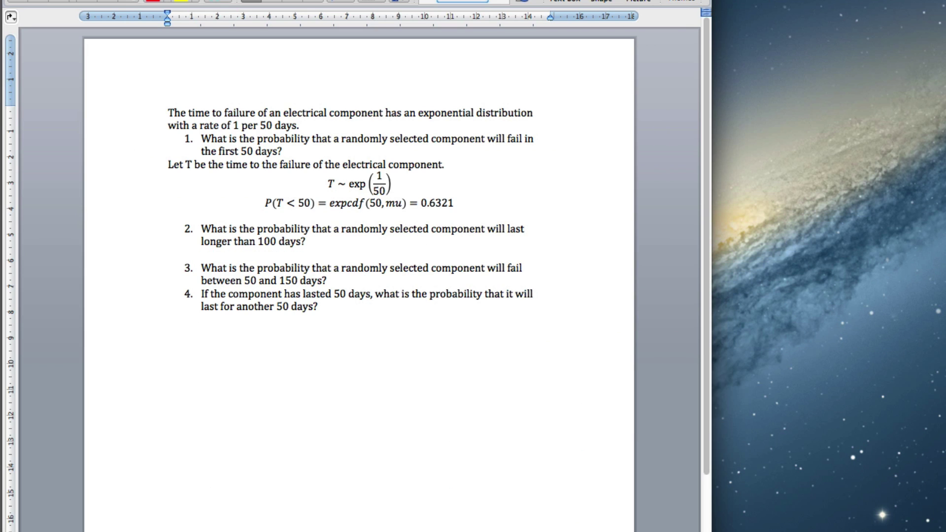
key("ctrl+equal")
type("P(")
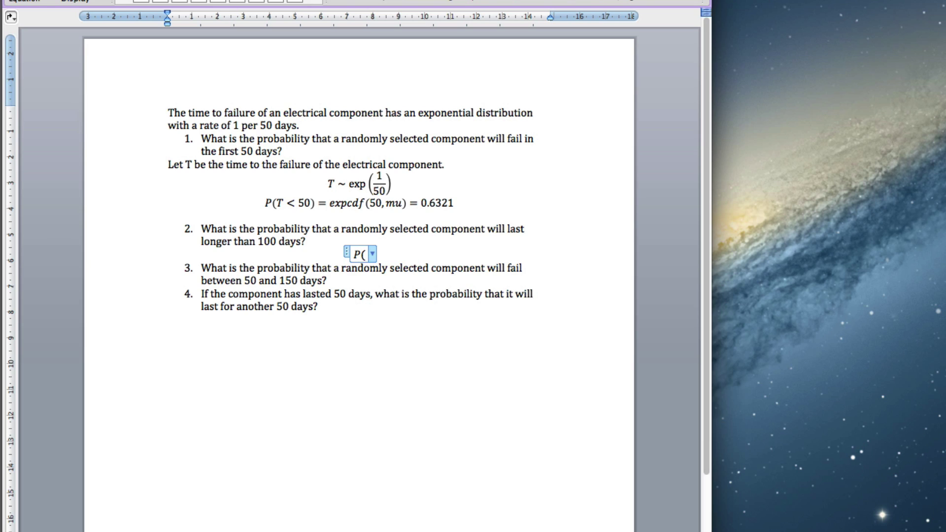
type("T>100)")
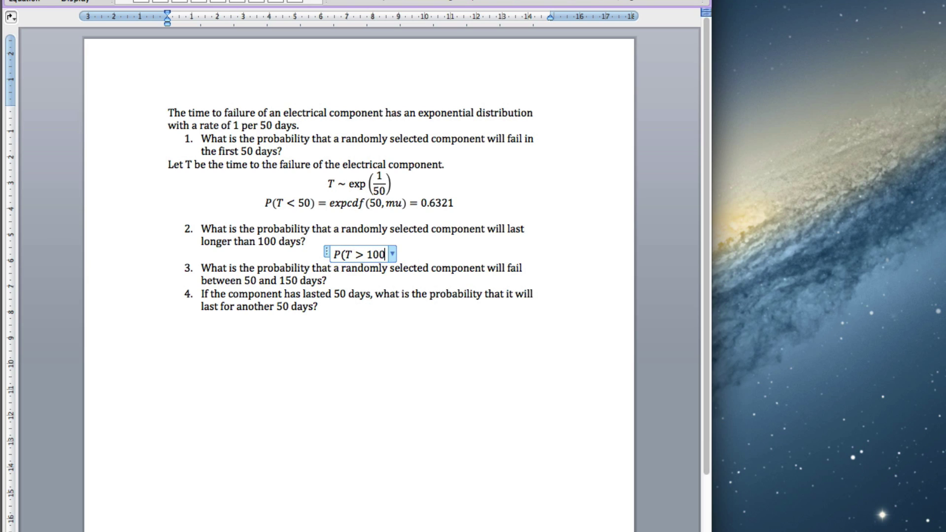
type("=")
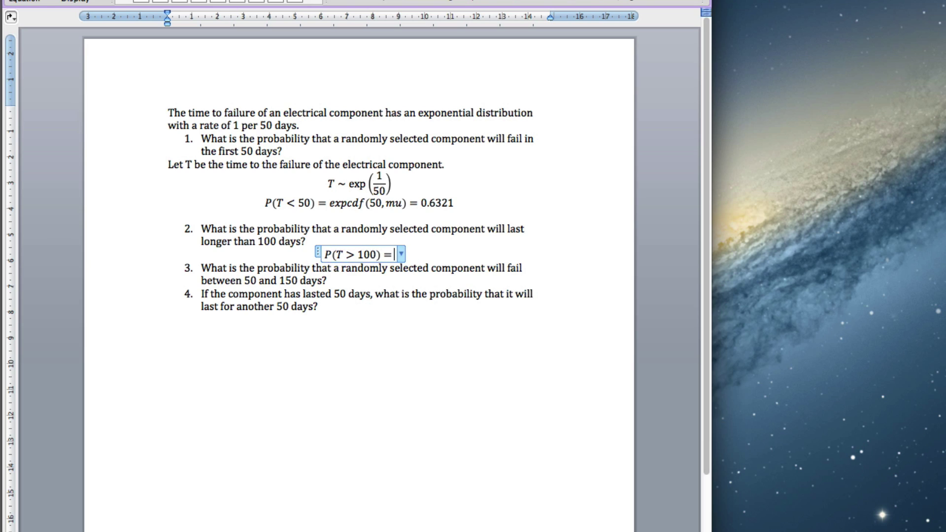
type("1-P(")
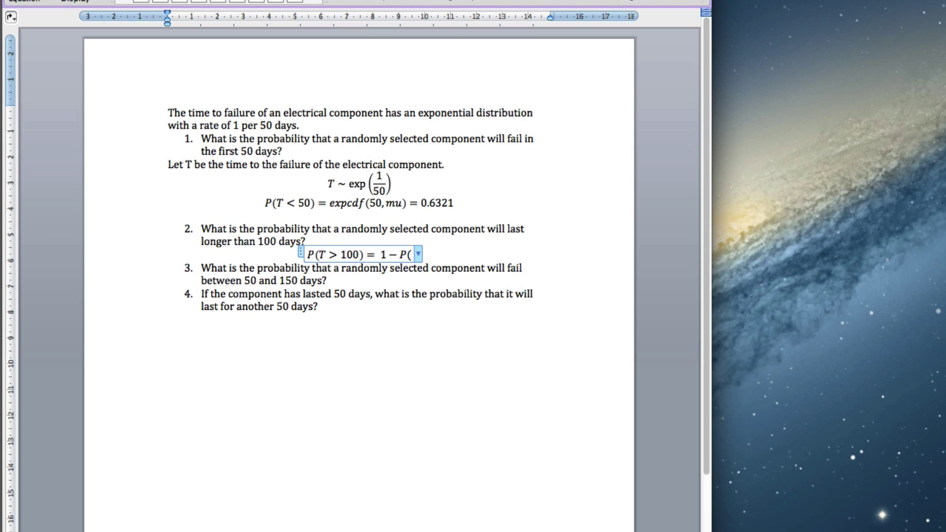
type("T<100)")
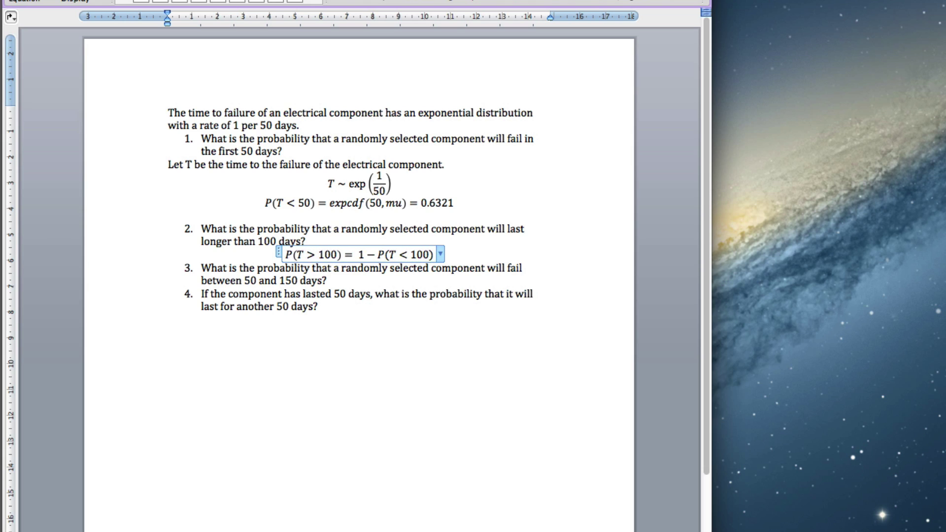
type("=")
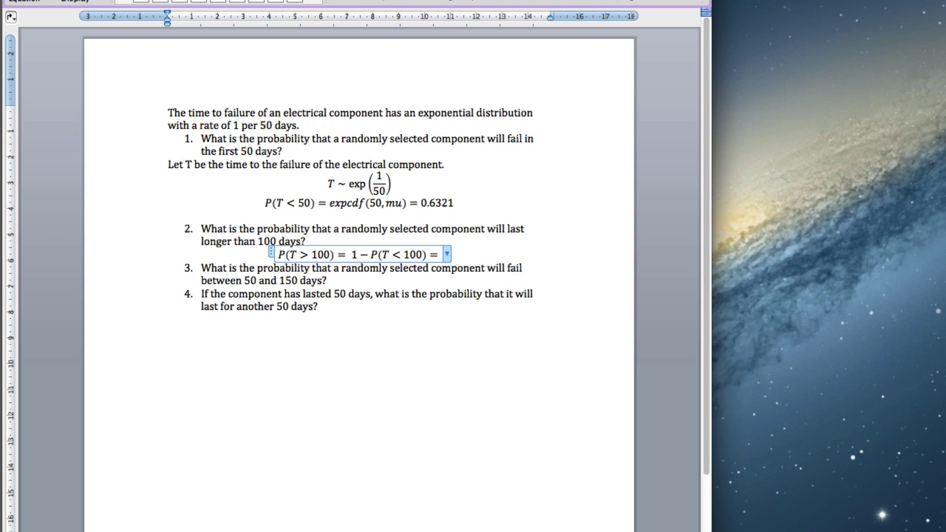
type("1-")
Step: Run 1 - expcdf(100,mu) in MATLAB, getting 0.1353, and copy the command
key("super+Tab")
key("super+Tab")
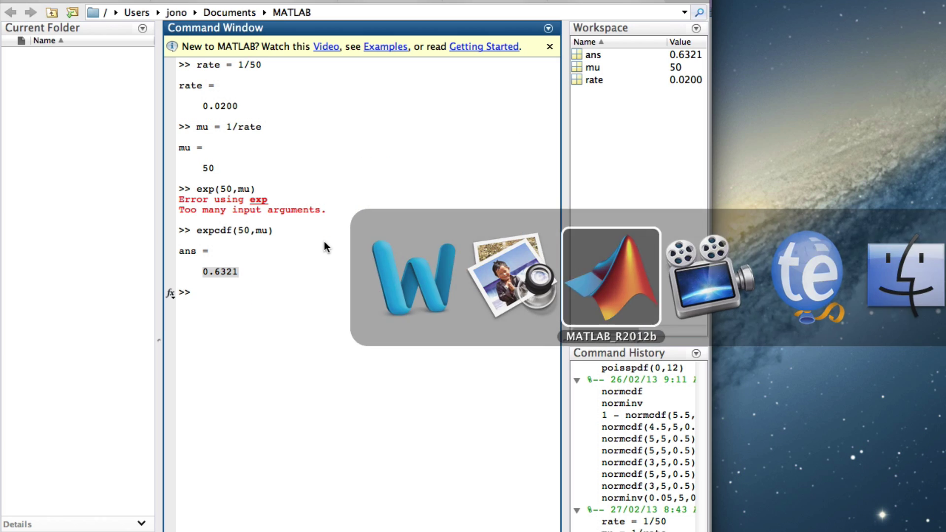
type("1 - ")
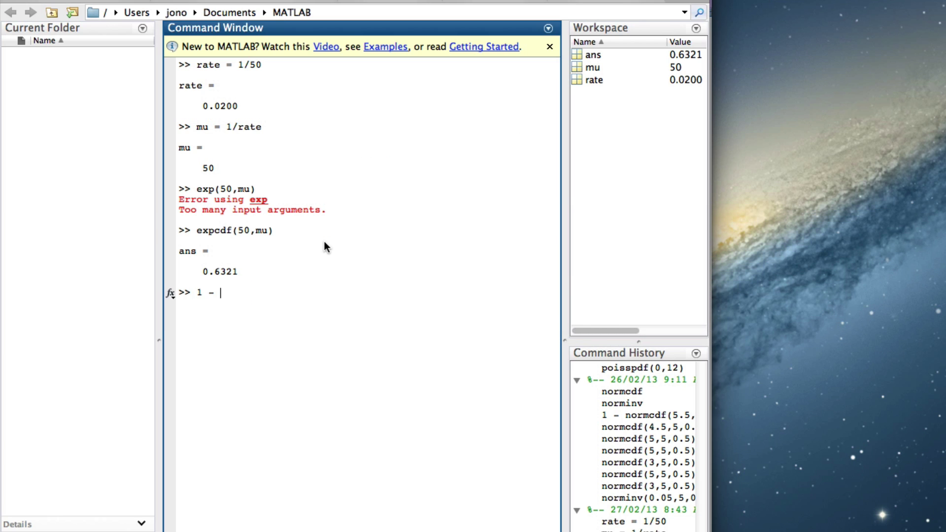
type("expcdf(100,mu)")
key("Return")
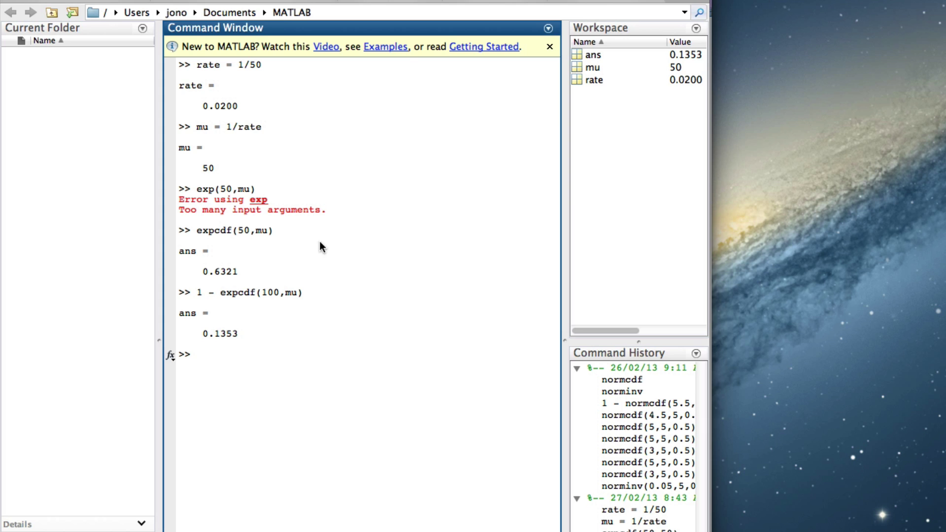
left_click_drag(197, 295, 371, 289)
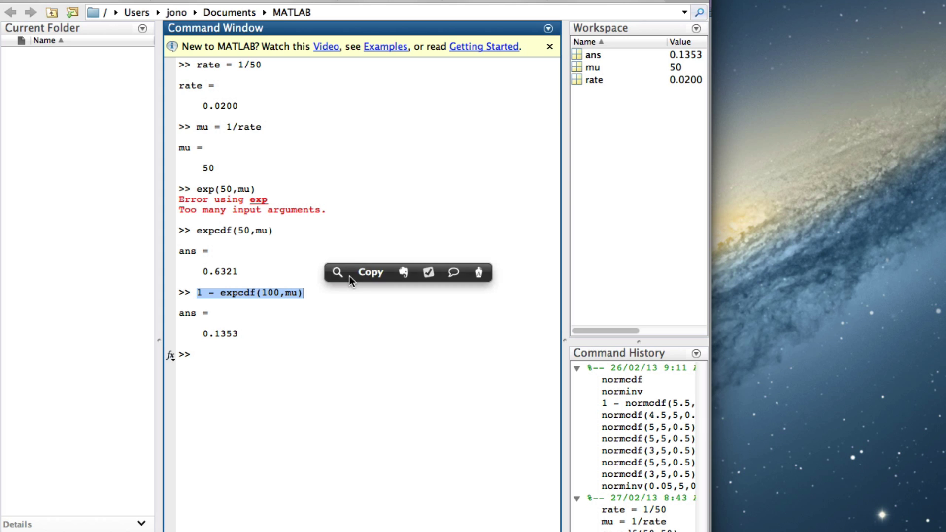
left_click(363, 271)
Step: Replace the trailing '1 −' with the pasted 1 - expcdf(100,mu) and add '='
key("super+Tab")
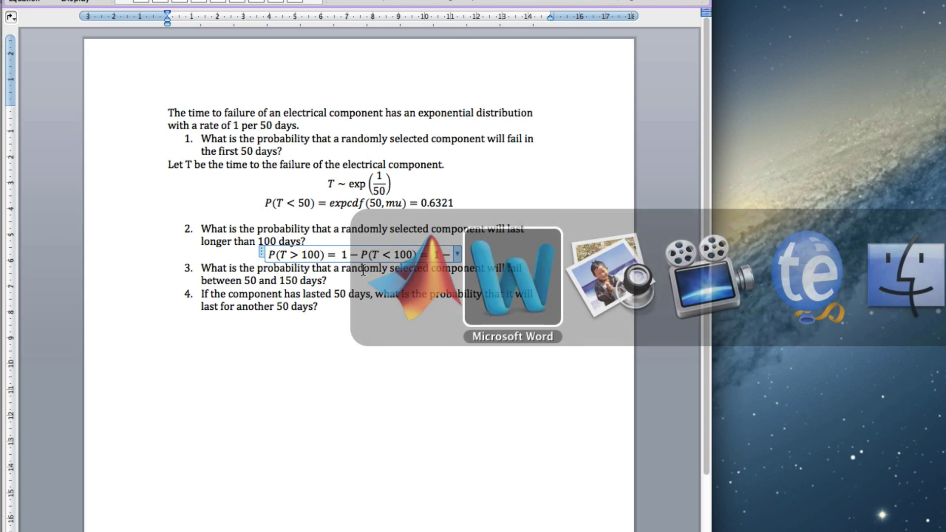
left_click_drag(453, 255, 436, 255)
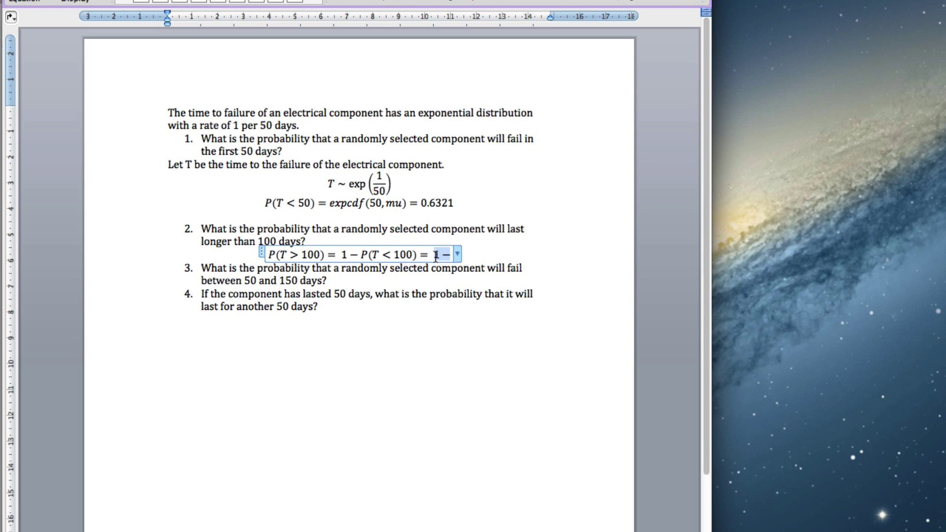
key("super+v")
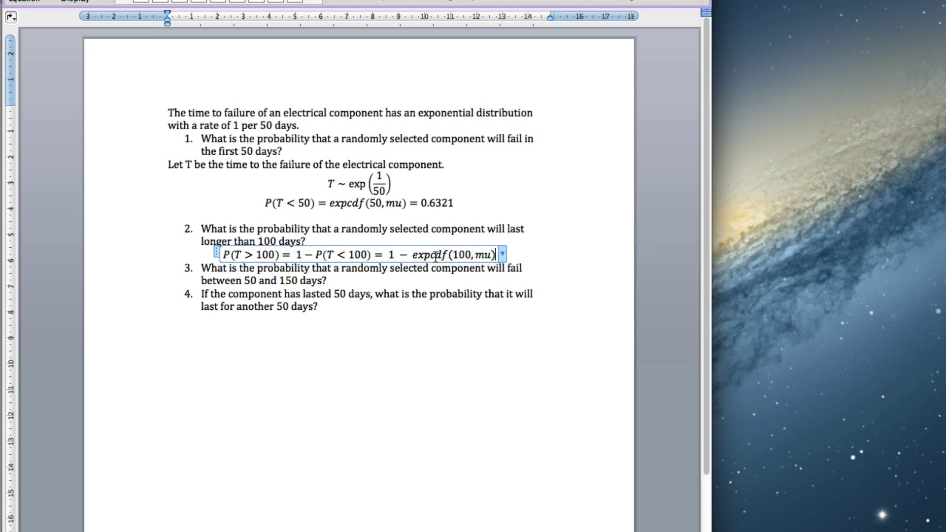
type("=")
Step: Copy 0.1353 from MATLAB and paste it at the end of the question 2 equation
key("super+Tab")
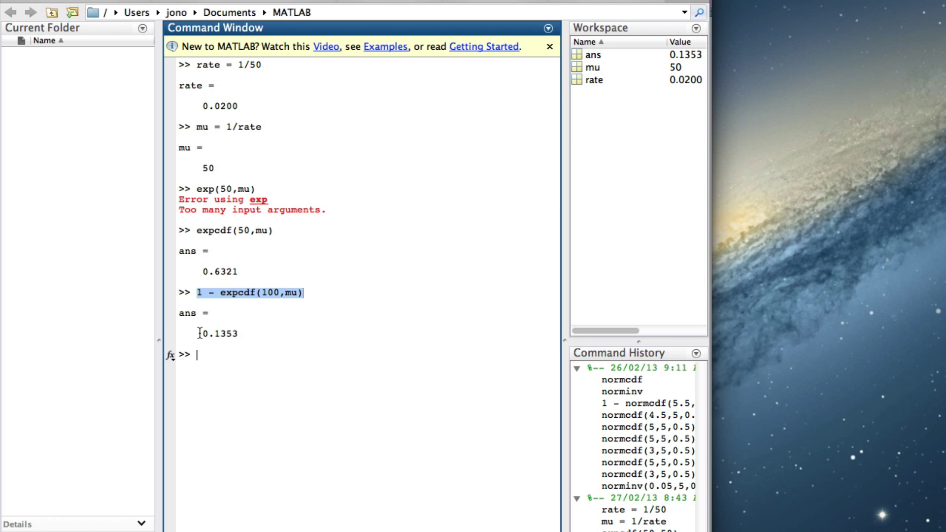
mouse_move(200, 333)
left_mouse_down()
mouse_move(257, 330)
mouse_move(201, 335)
left_mouse_up()
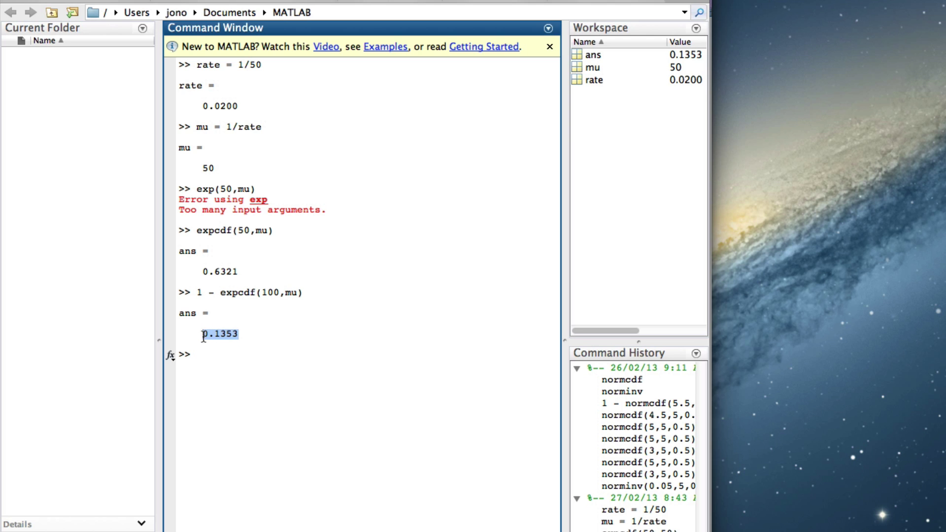
key("super+c")
key("super+Tab")
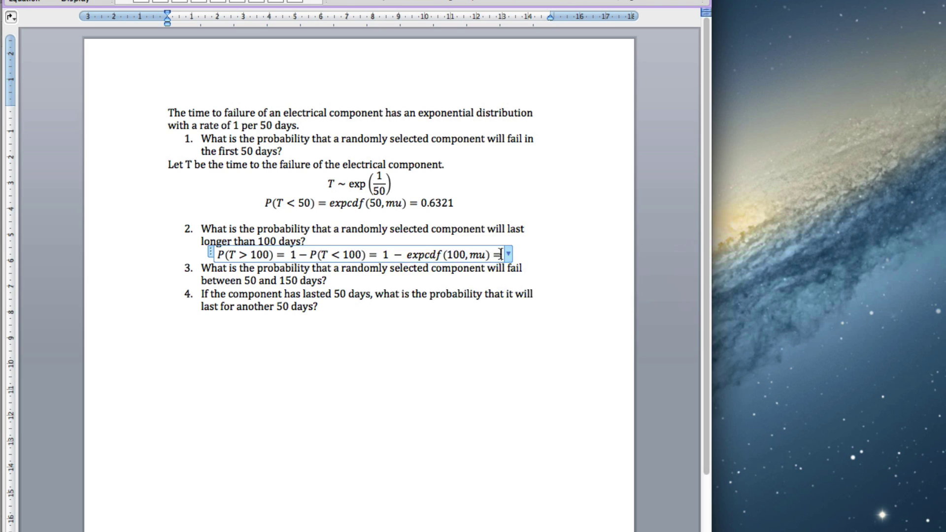
left_click(500, 255)
key("super+v")
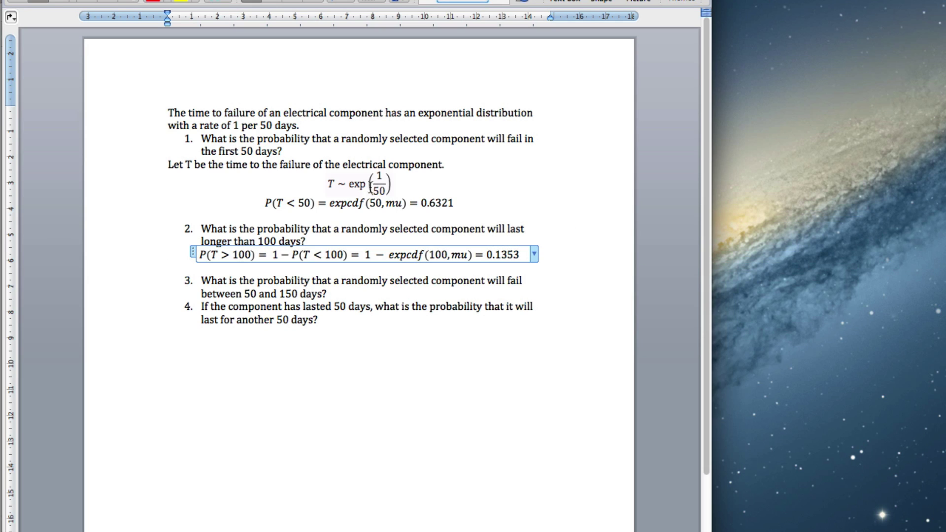
Step: Below the 0.6321 answer, add 'where' followed by the equation mu = 1/rate = 1/(1/50) = 50
left_click(468, 206)
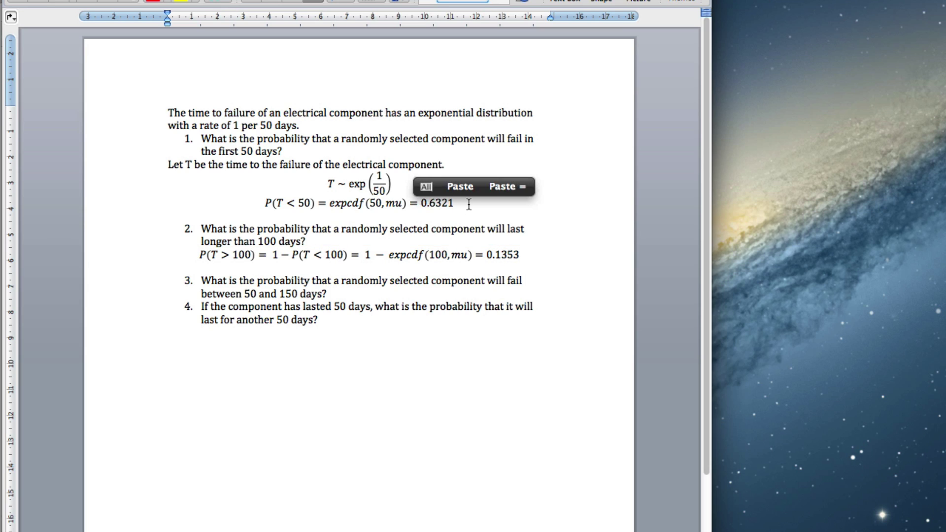
key("Return")
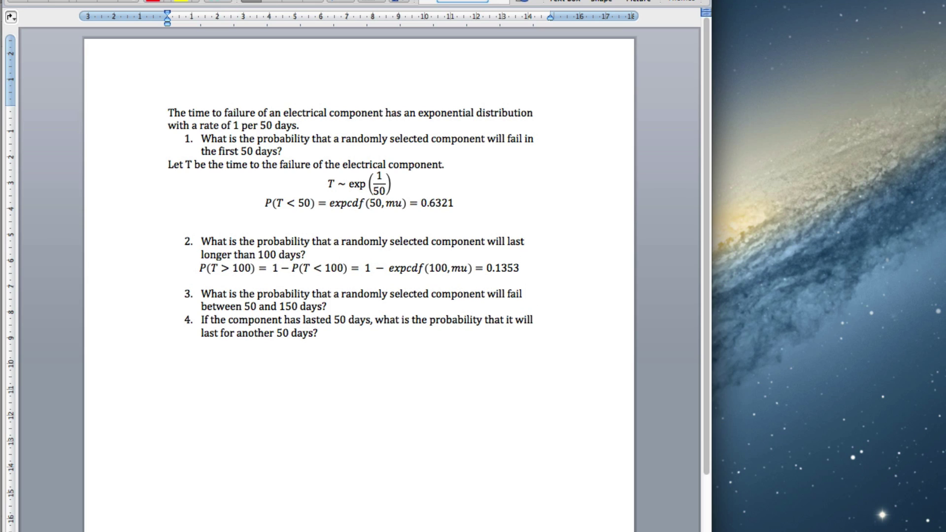
type("where")
key("ctrl+equal")
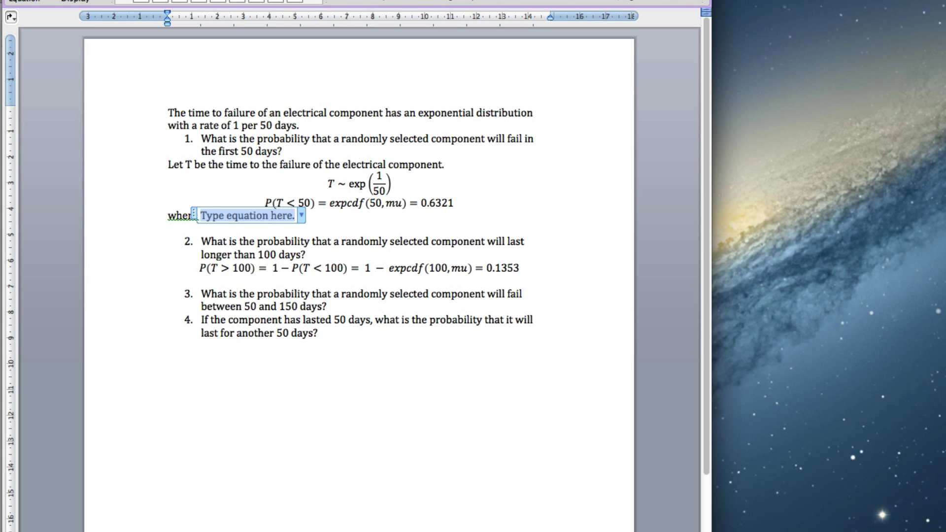
type("mu = ")
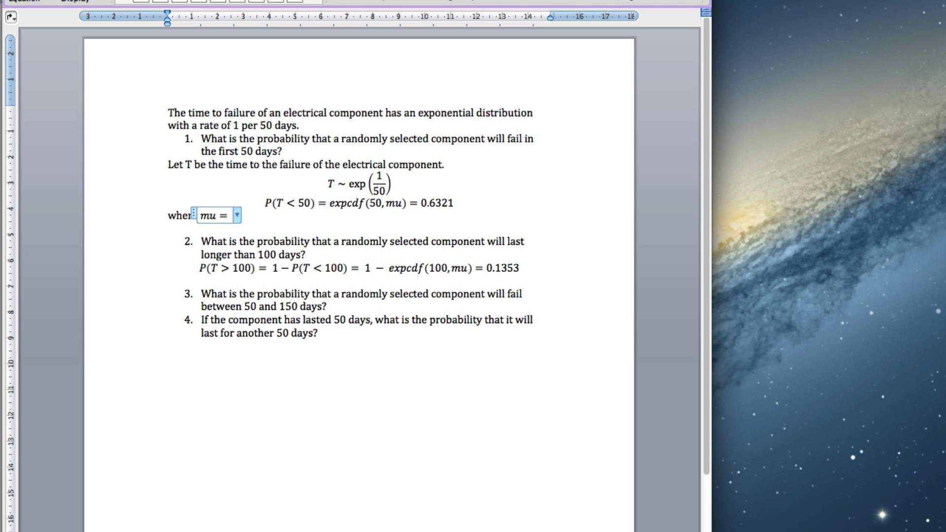
type("1/rate = ")
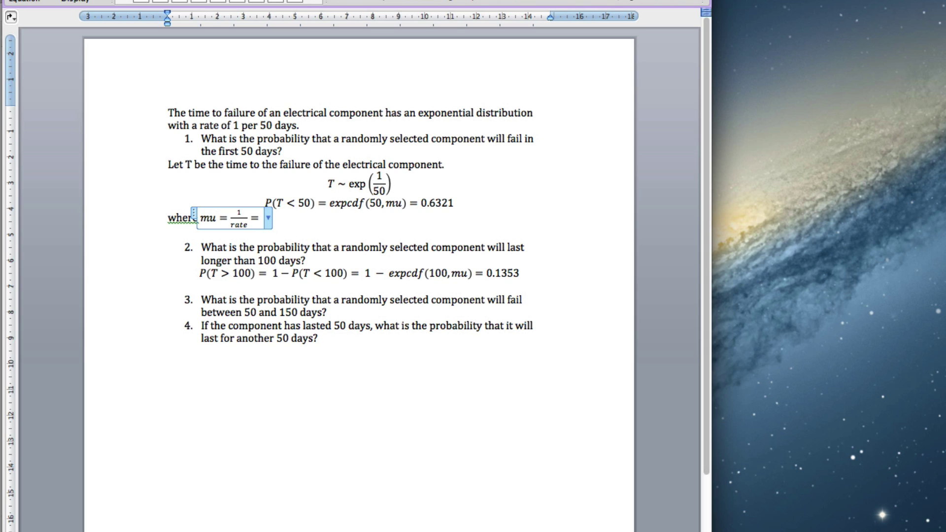
type("1/1/50")
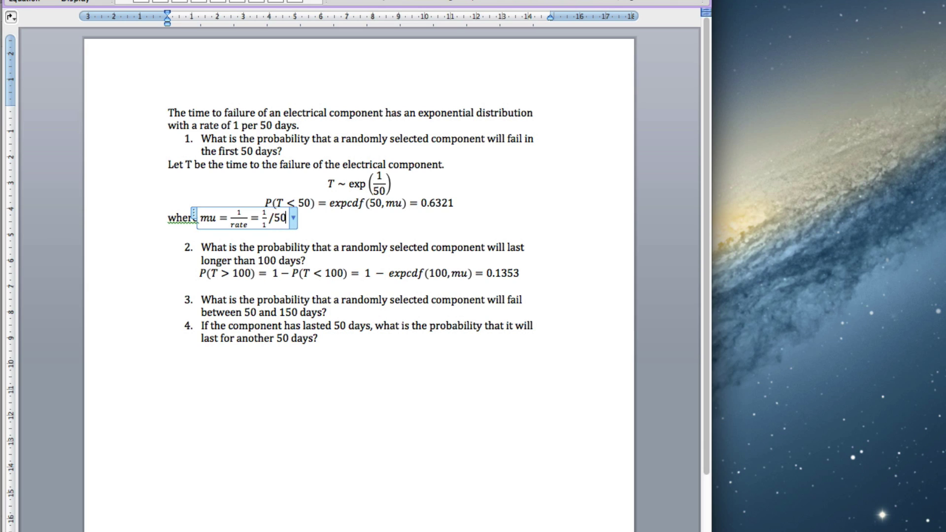
key("Return")
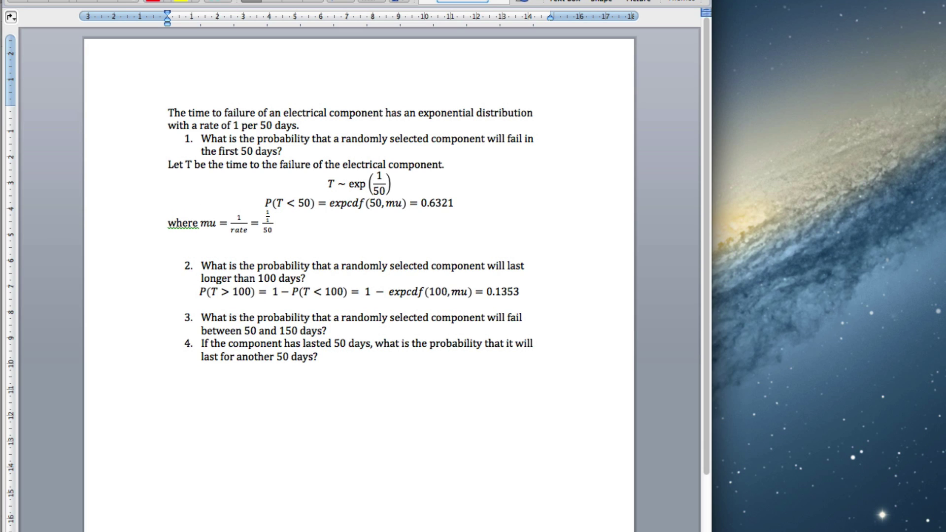
key("BackSpace")
key("BackSpace")
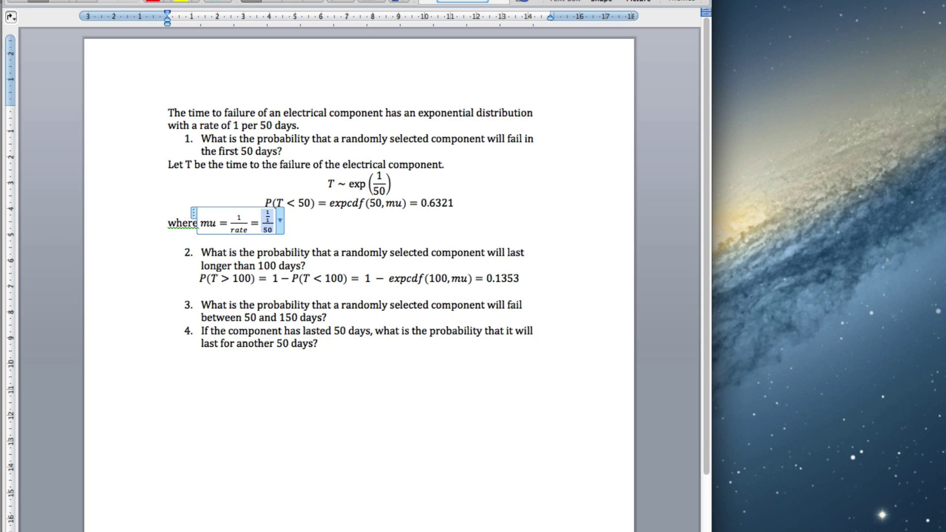
type("1/")
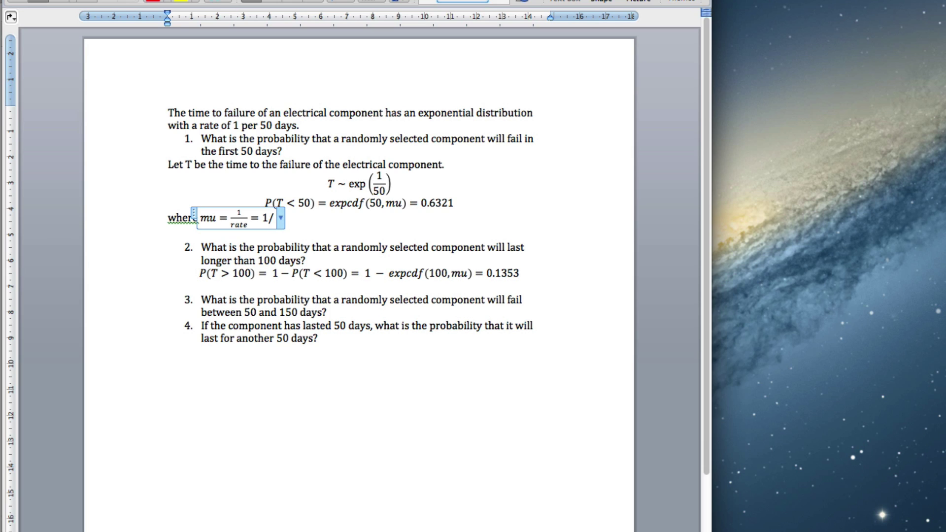
type("(1/")
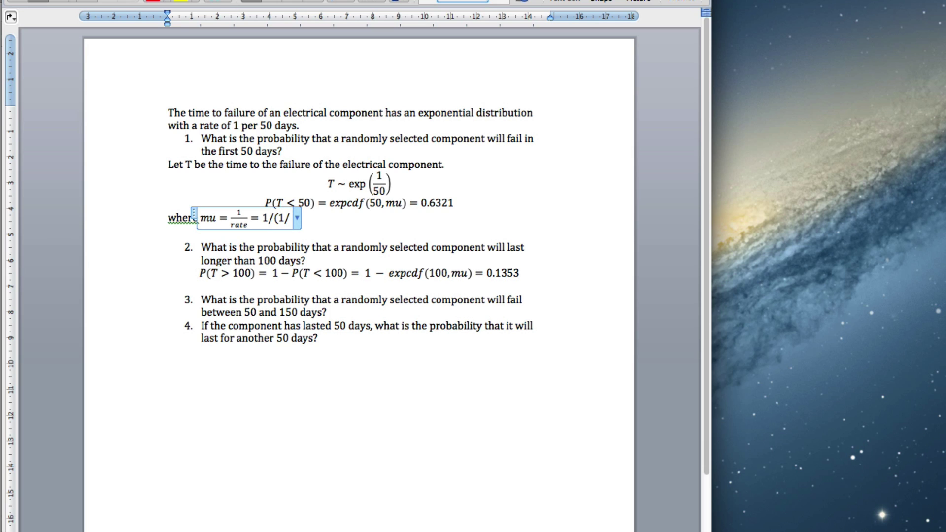
type("50) = 50")
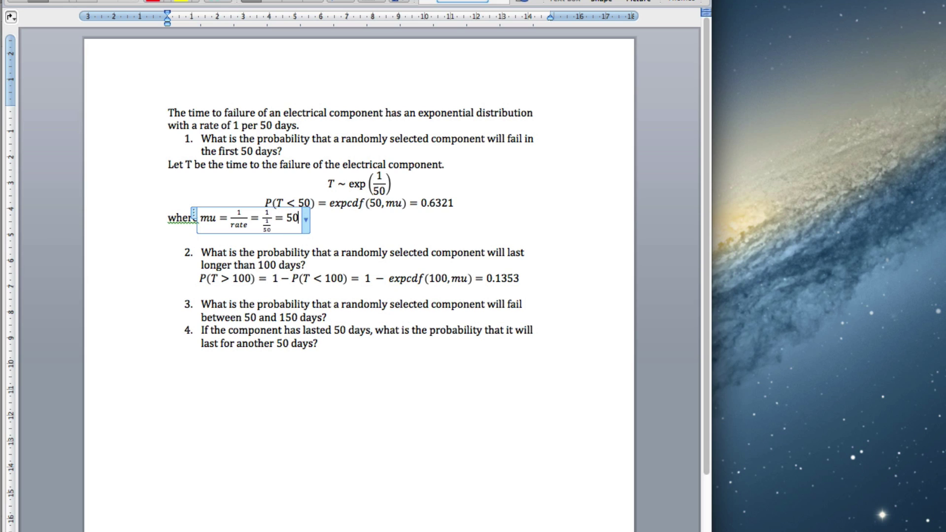
key("Return")
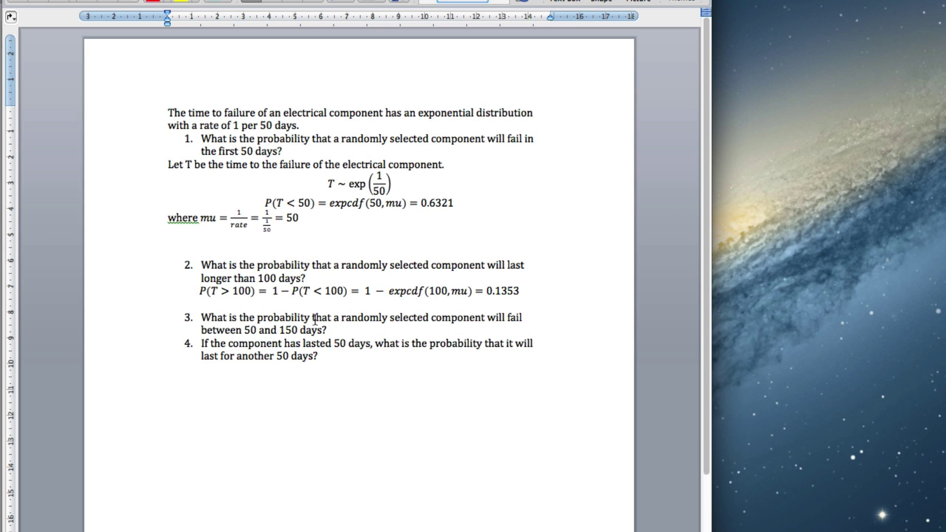
Step: Scroll the handwritten notes to the sketch shading the density between 50 and 100
key("super+Tab")
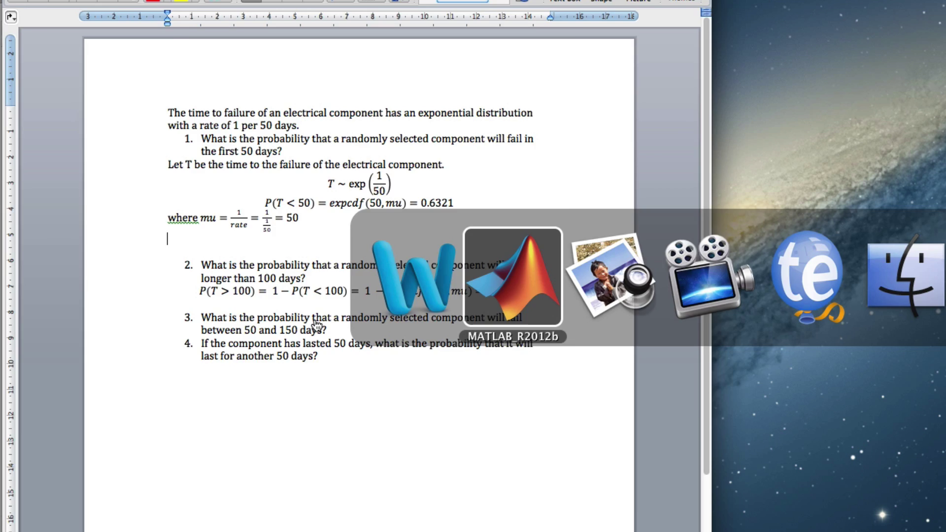
key("super+Tab")
key("super+Tab")
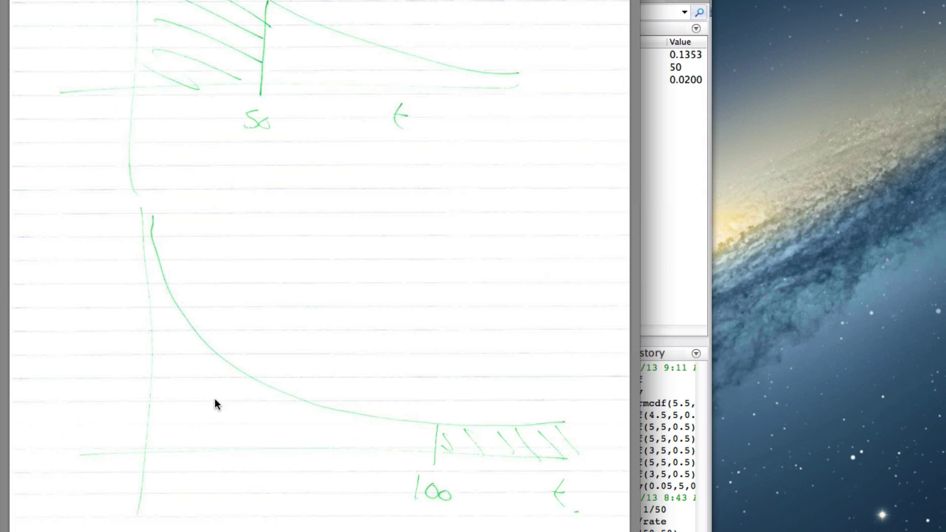
scroll(207, 402, "down", 10)
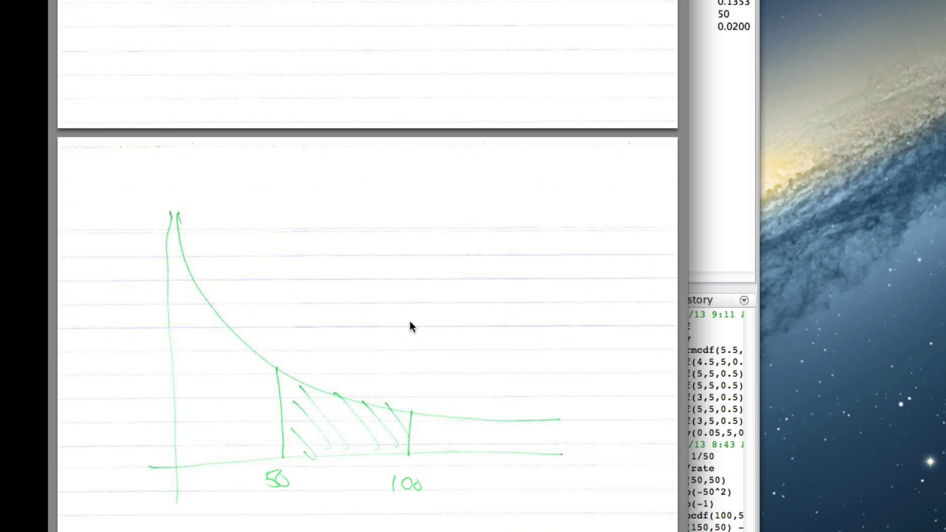
key("super+Tab")
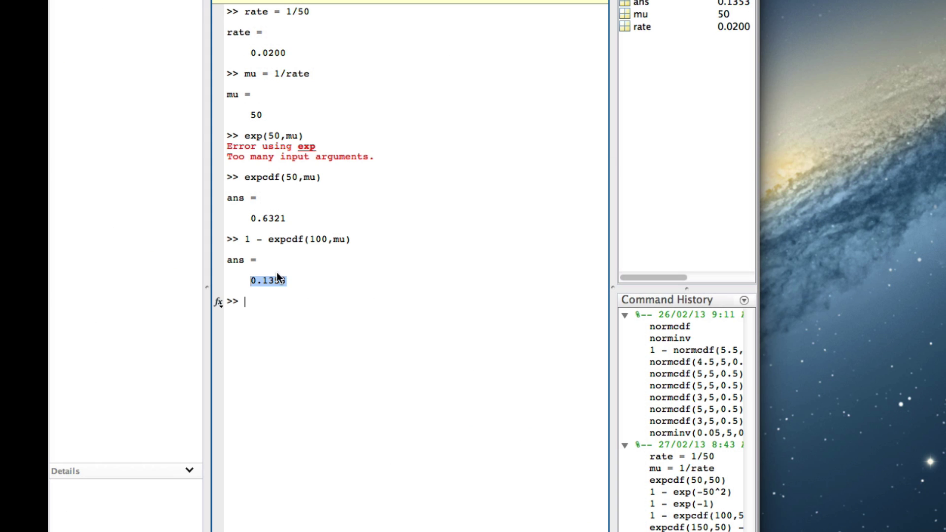
Step: Run expcdf(100,mu) - expcdf(50,mu) in MATLAB (ans = 0.2325) and copy the command
type("ex")
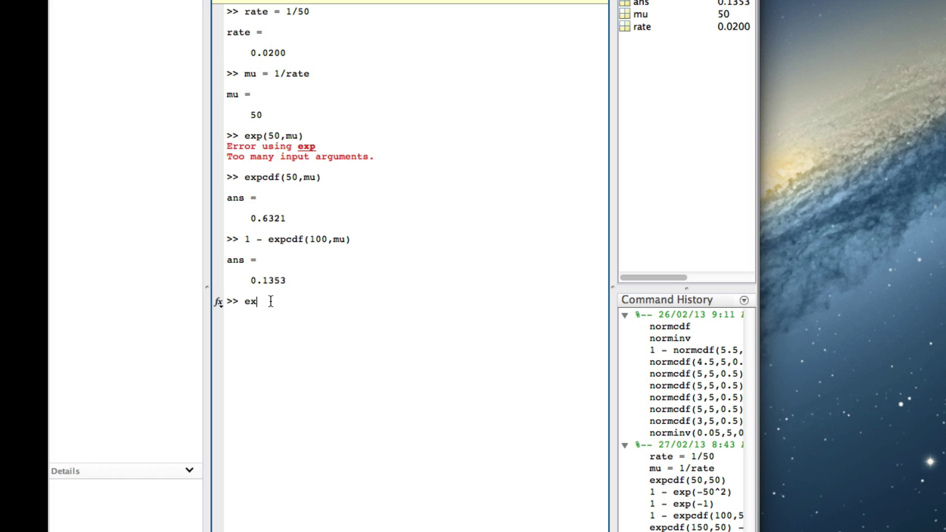
type("pcdf(100,mu) - expcdf(")
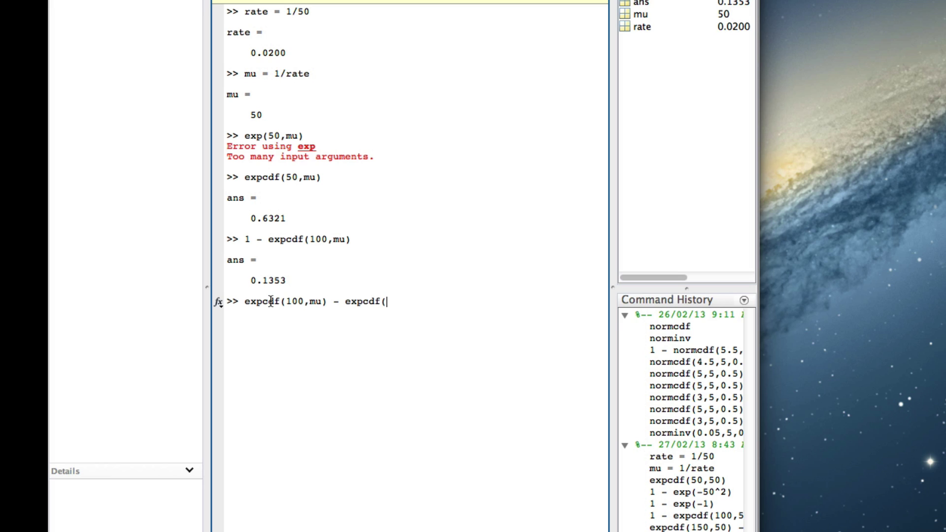
type("50,mu)")
key("Return")
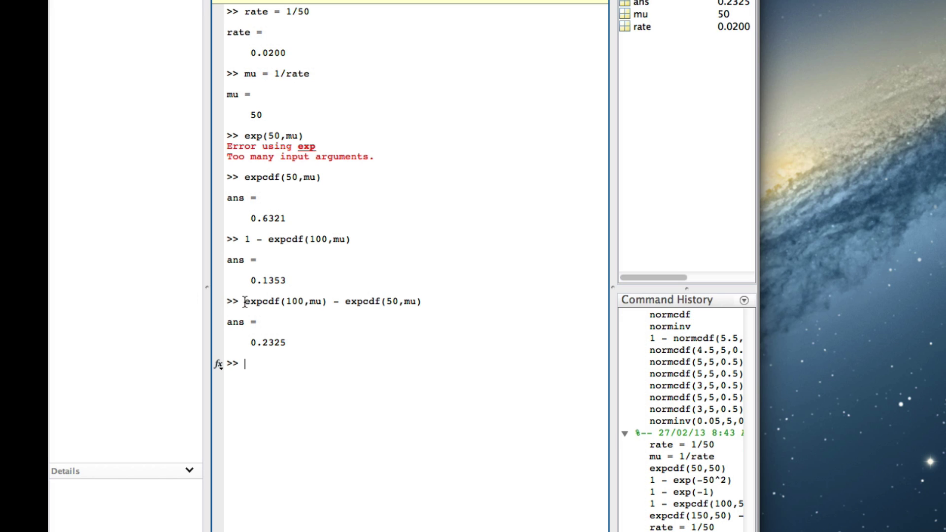
left_click_drag(245, 298, 468, 307)
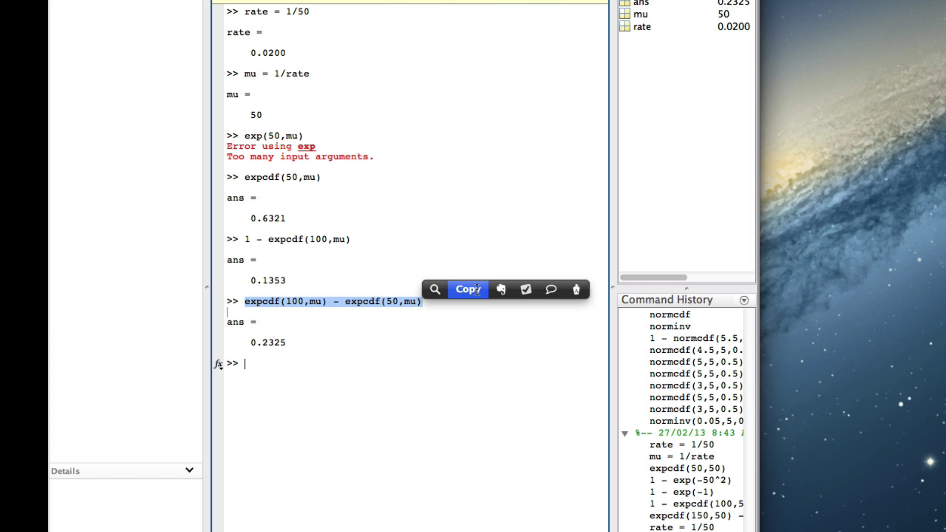
left_click(466, 287)
key("super+Tab")
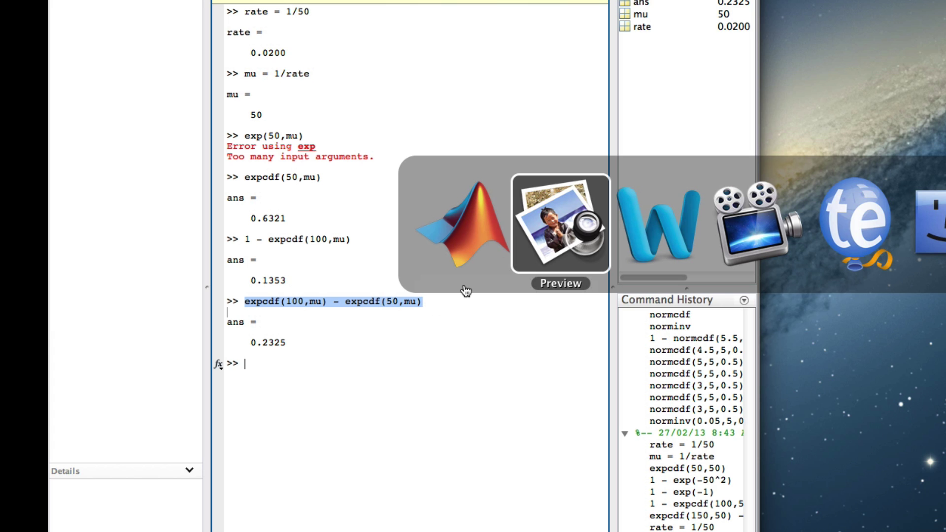
Step: Under question 3, add an unnumbered equation P(50 < T < 100) = P(T<100)-P(T<50) = pasted expcdf command
key("super+Tab")
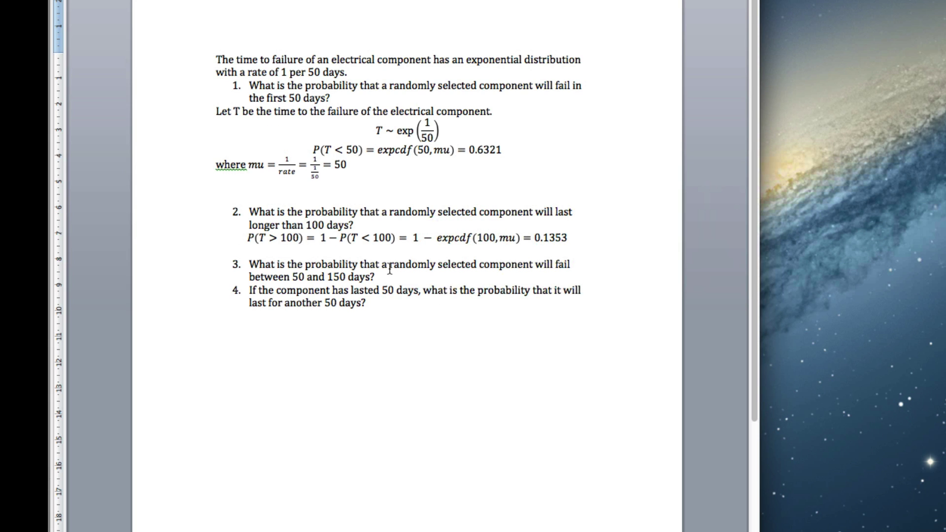
left_click(389, 277)
key("Return")
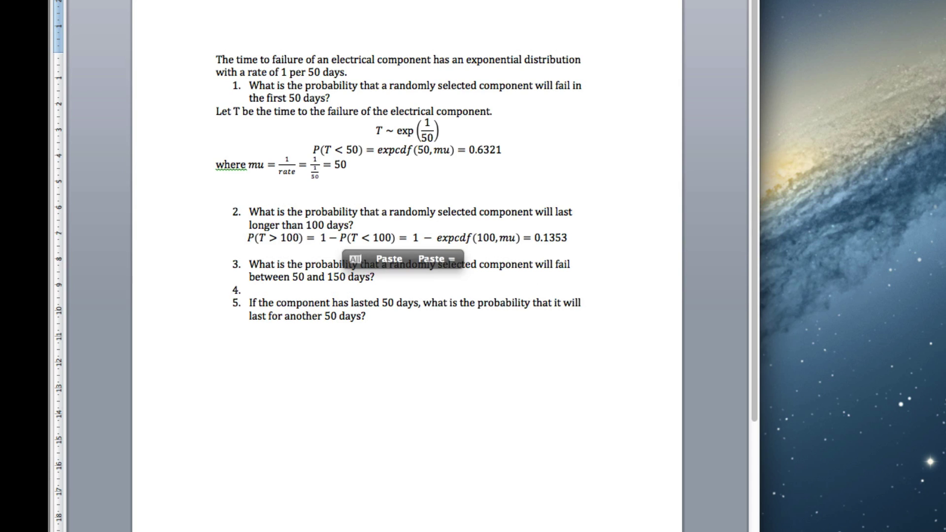
key("Return")
key("ctrl+equal")
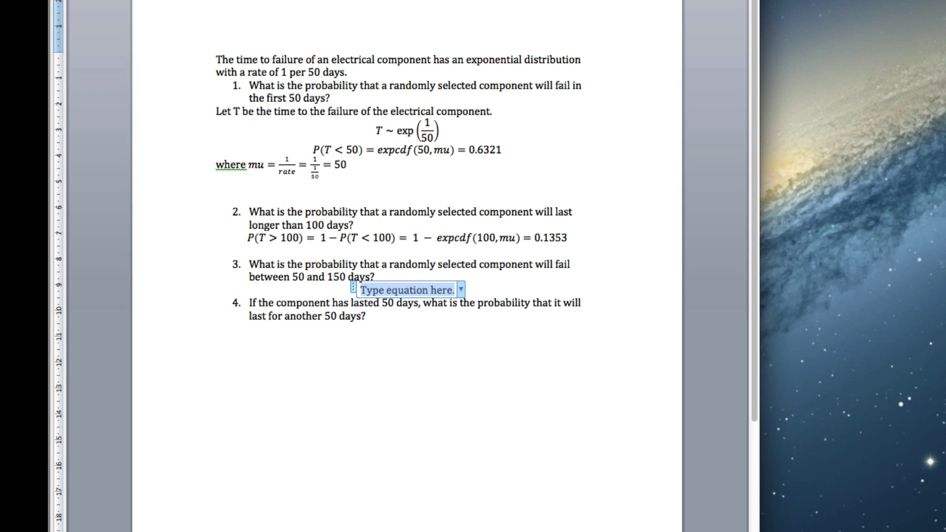
type("P(")
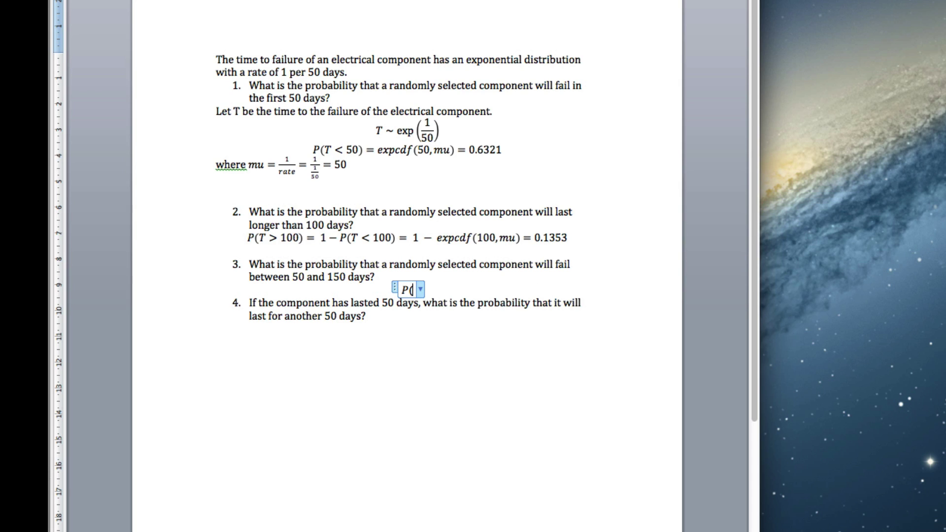
type("50 ")
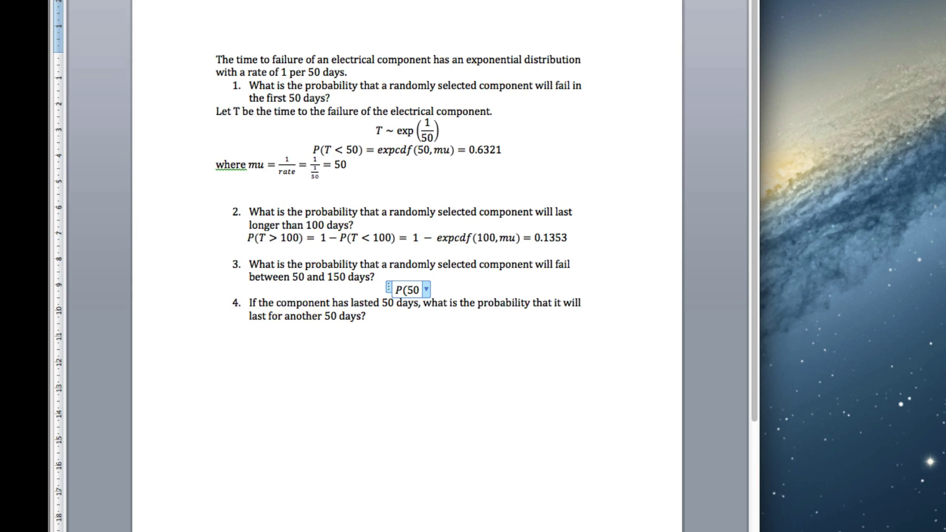
type("< ")
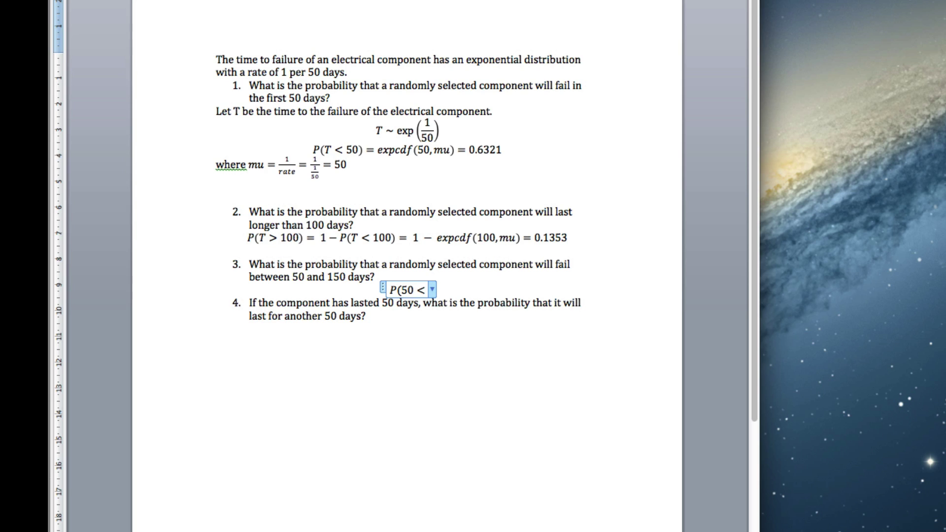
type("T < 100")
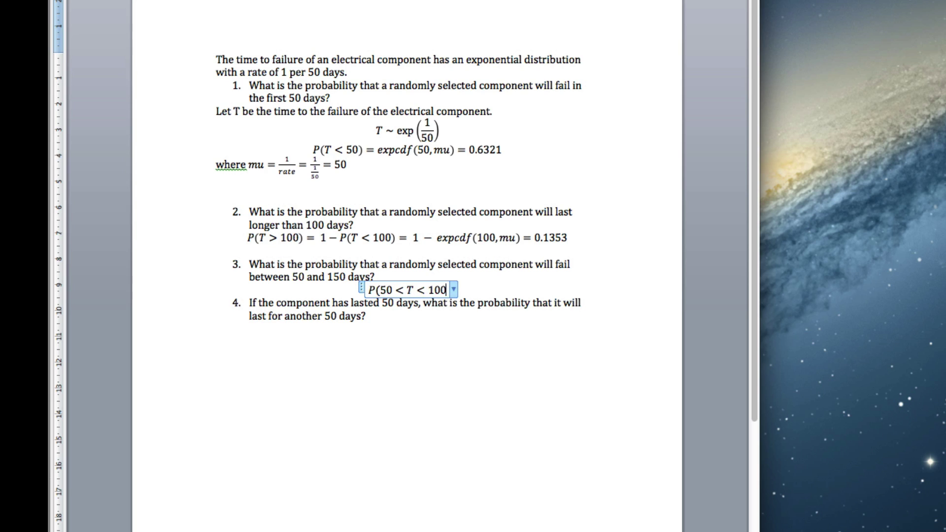
type(") ")
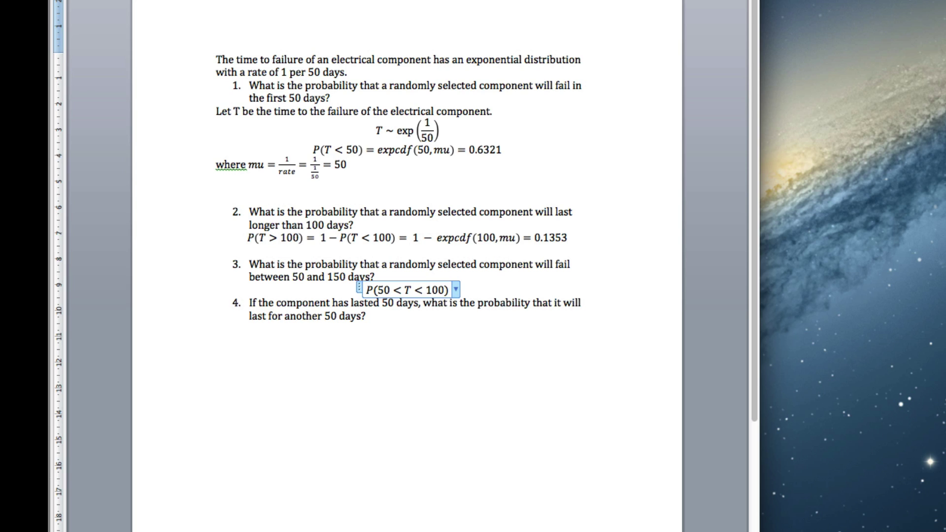
type("= P(")
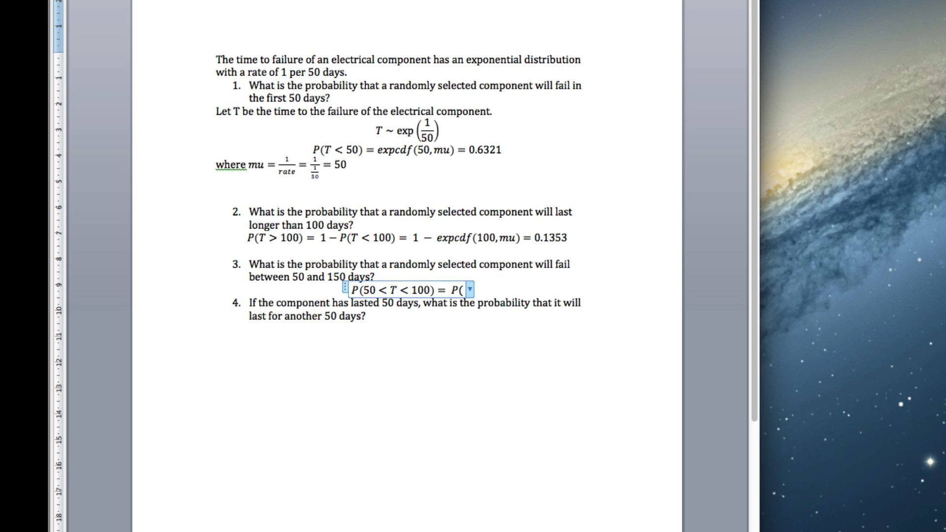
type("T<100")
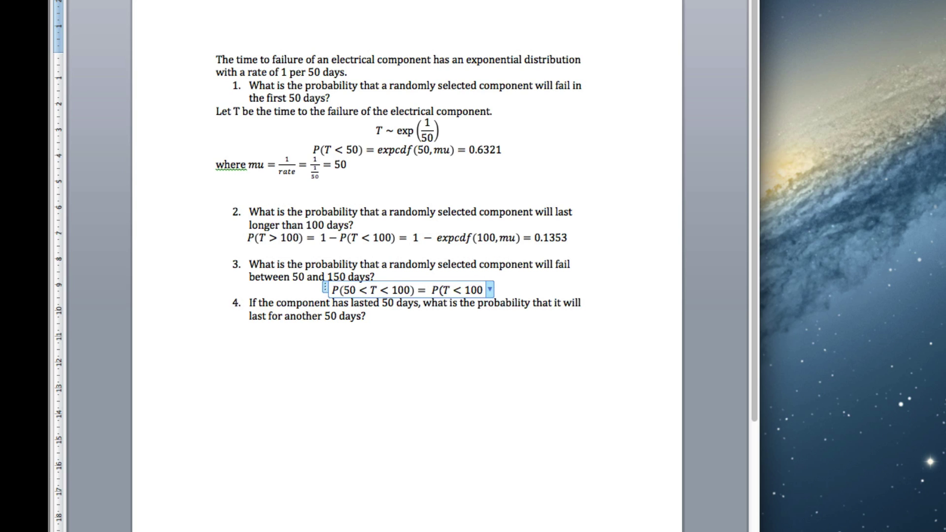
type(")-P(")
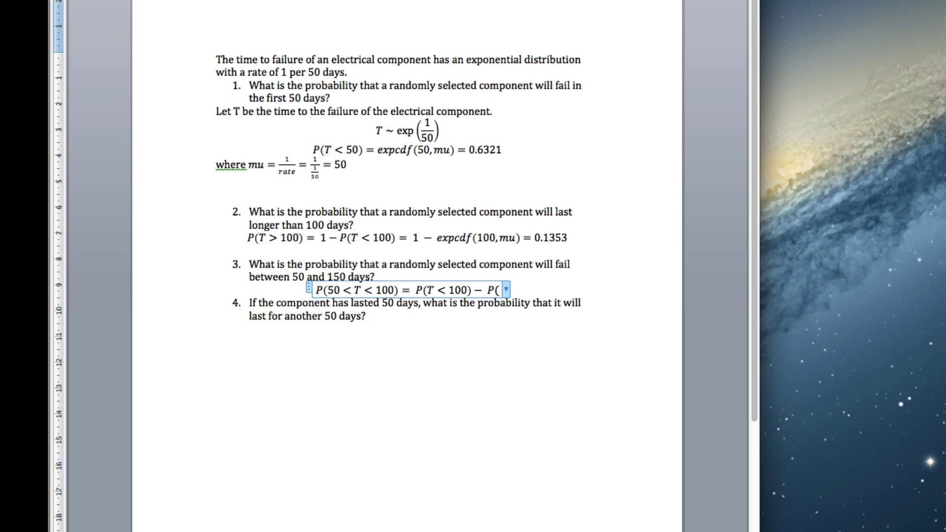
type("T<50)")
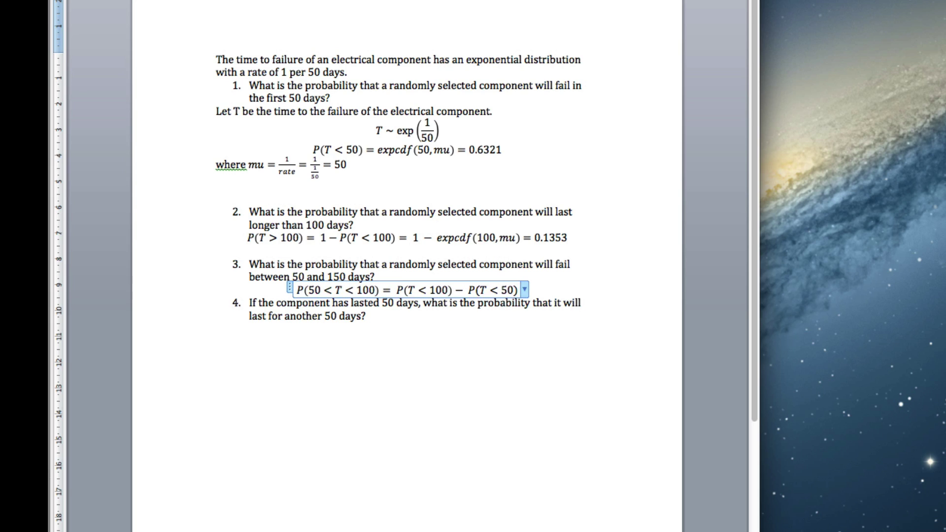
type("=")
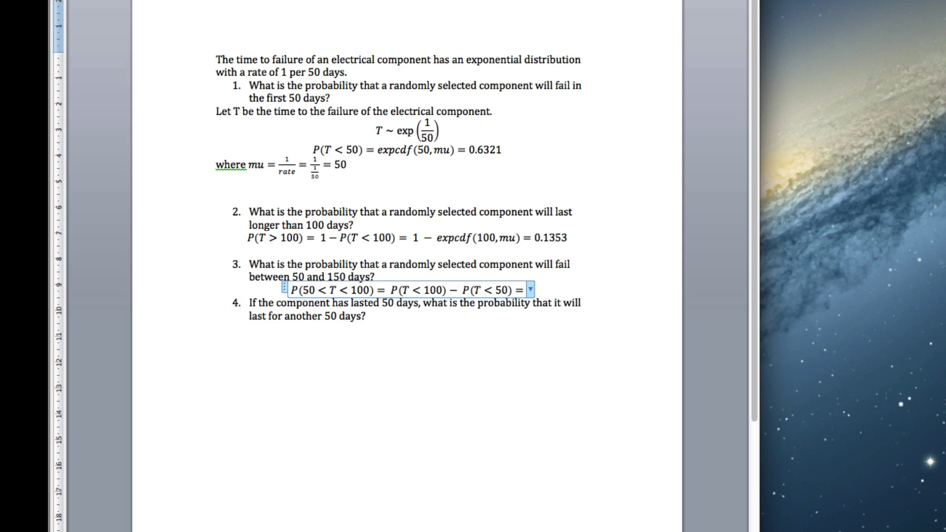
key("super+v")
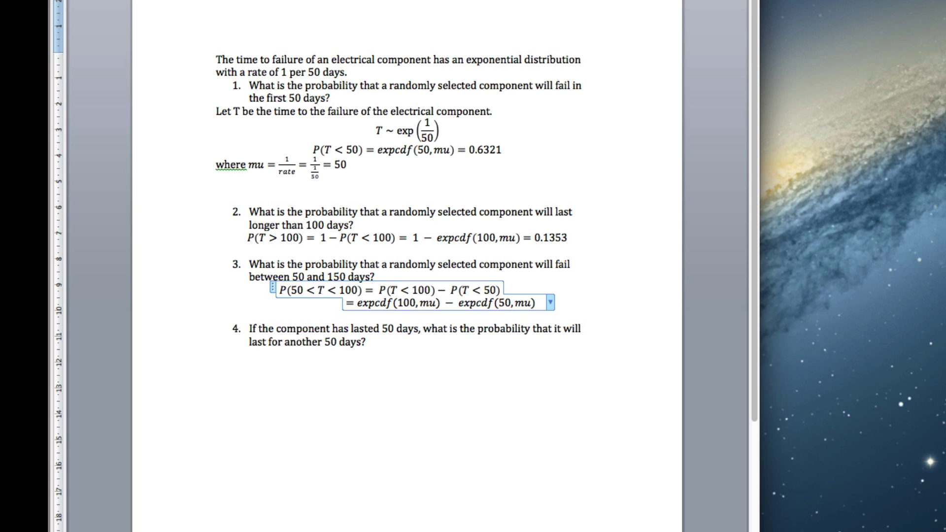
Step: Copy the 0.2325 result from MATLAB and append = 0.2325 to question 3's equation
key("super+Tab")
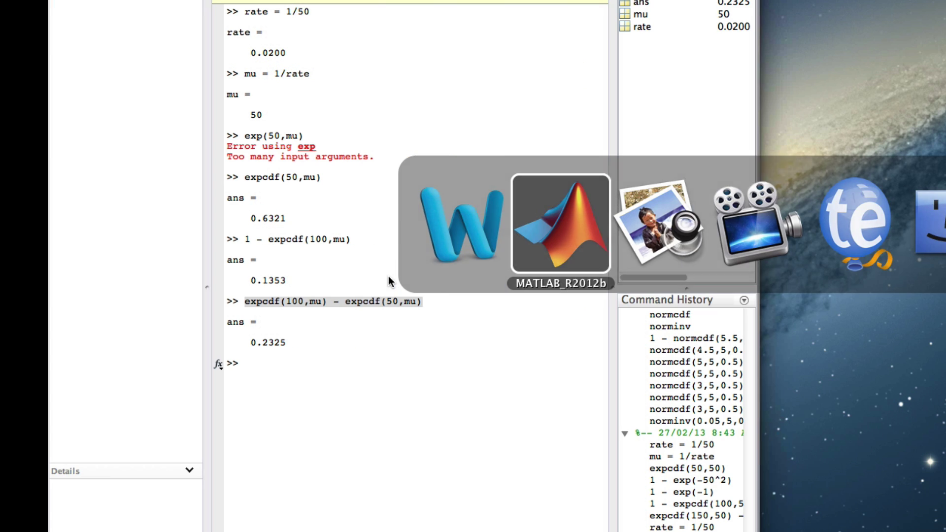
left_click_drag(251, 343, 294, 342)
left_click(294, 324)
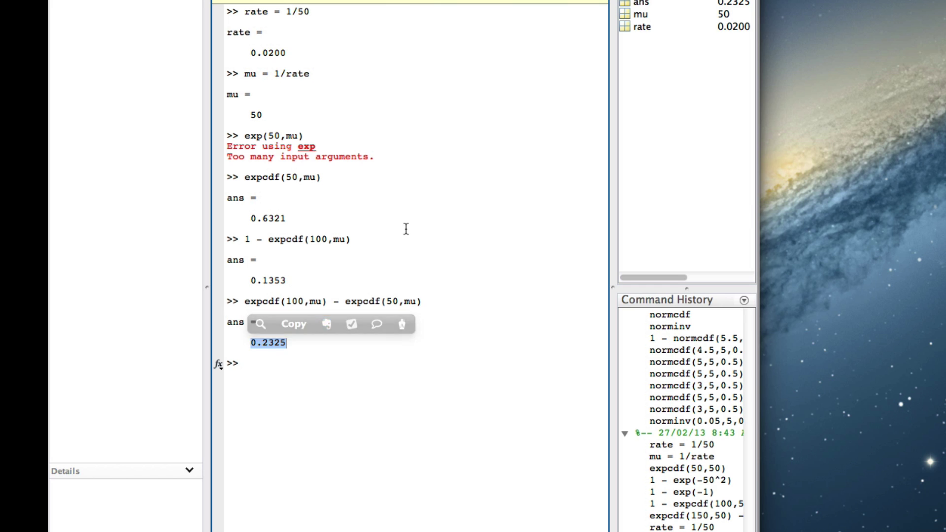
key("super+Tab")
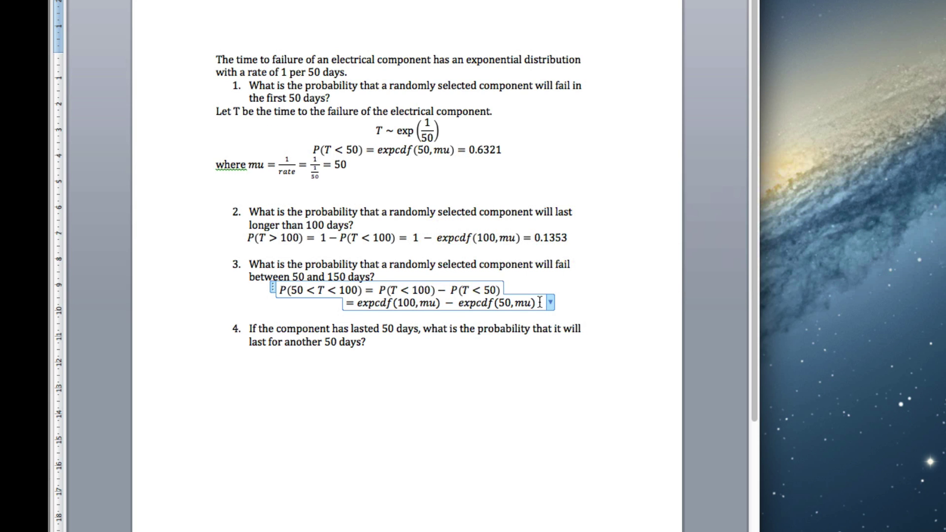
left_click(539, 302)
left_click(586, 284)
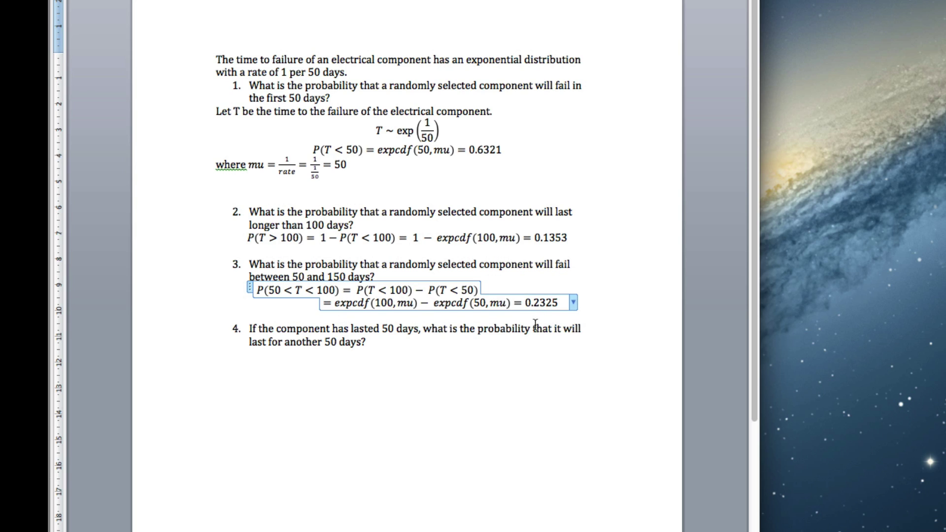
Step: On a new line under question 4, type the equation P(T>100|T>50)=P(T>100\cap T>50)/P(T>50)
left_click(376, 342)
key("Return")
key("Return")
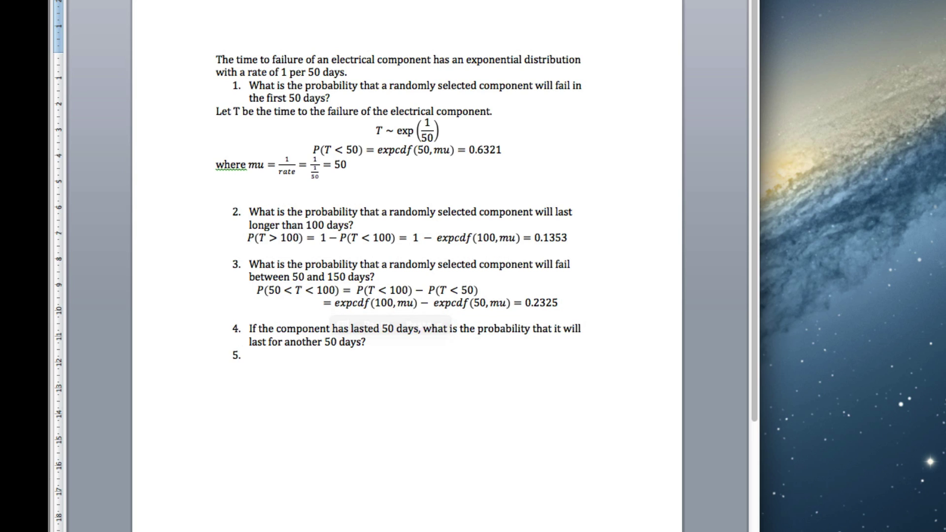
key("alt+equal")
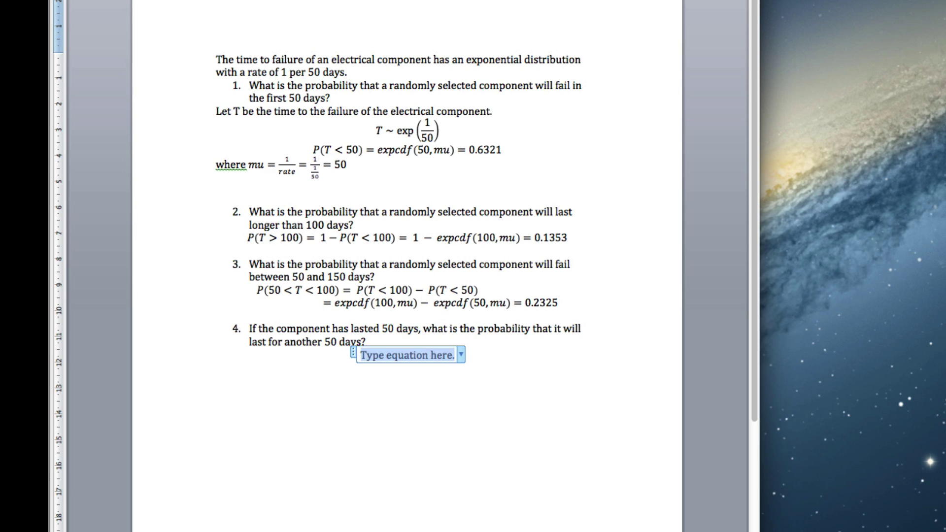
type("P(T")
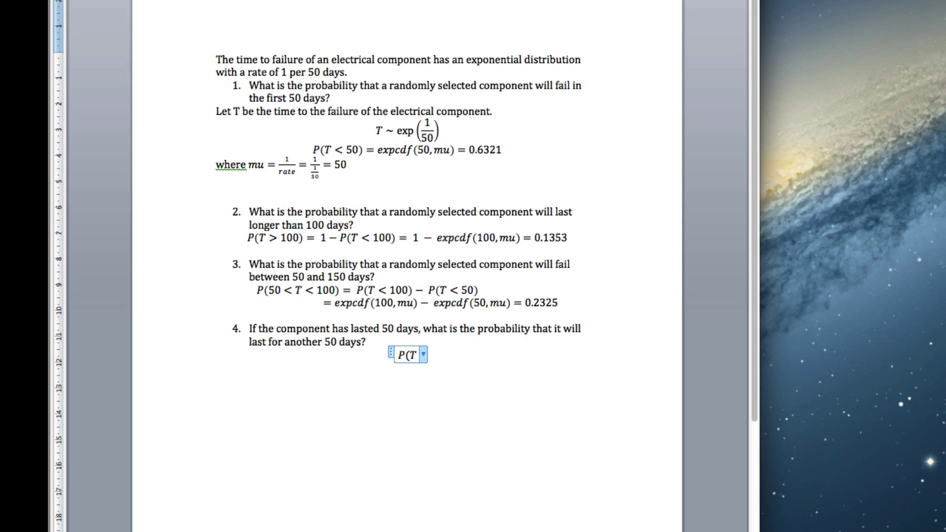
type(">")
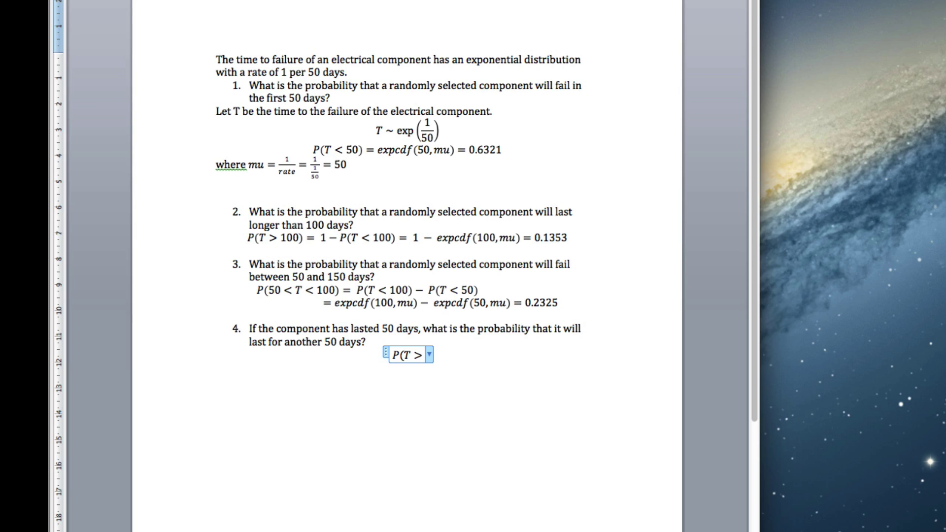
type("100")
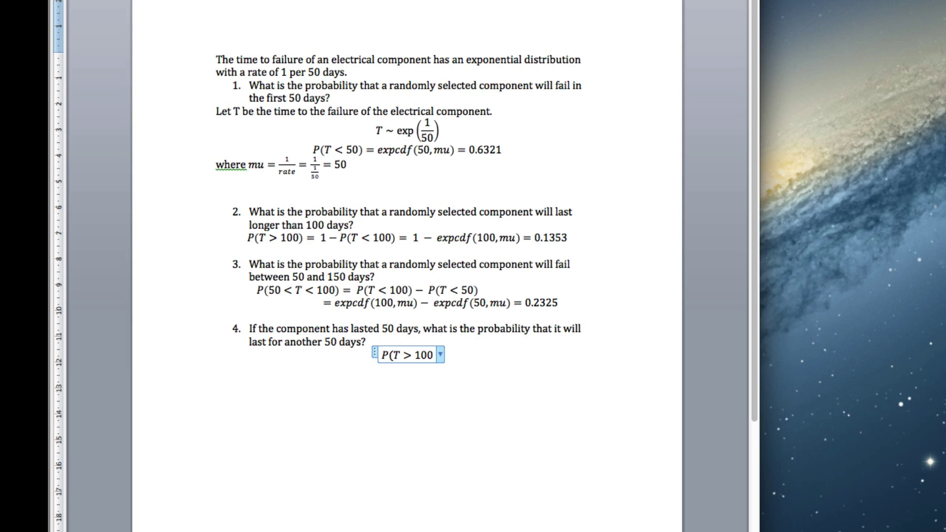
type("|T>")
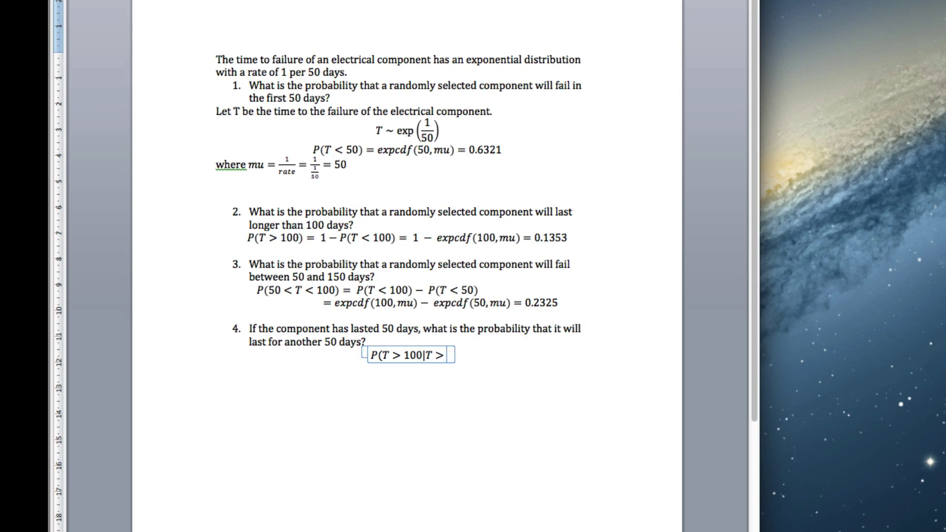
type("50)")
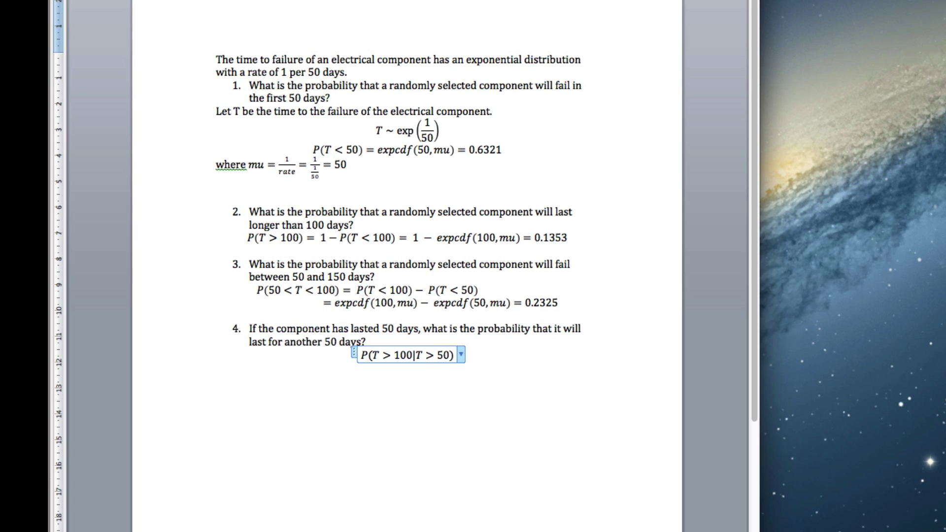
type("=")
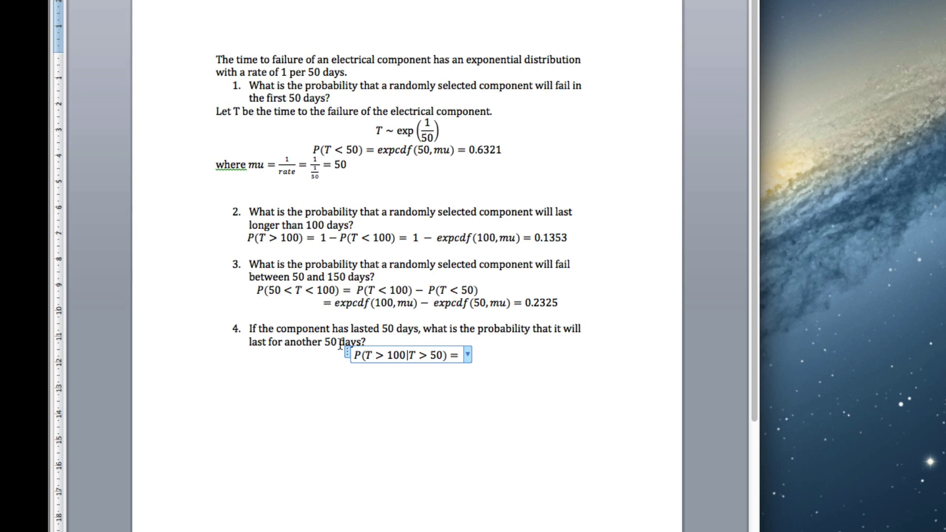
type("P(T")
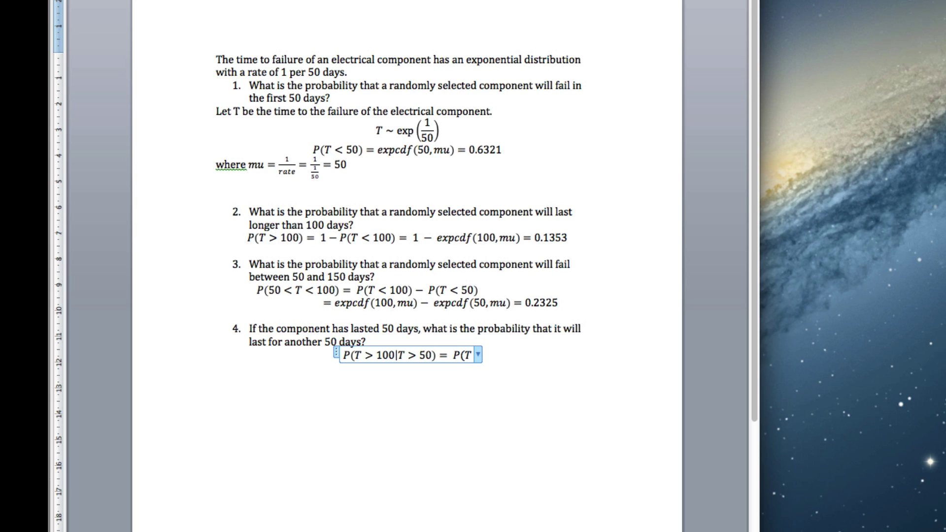
type(">100")
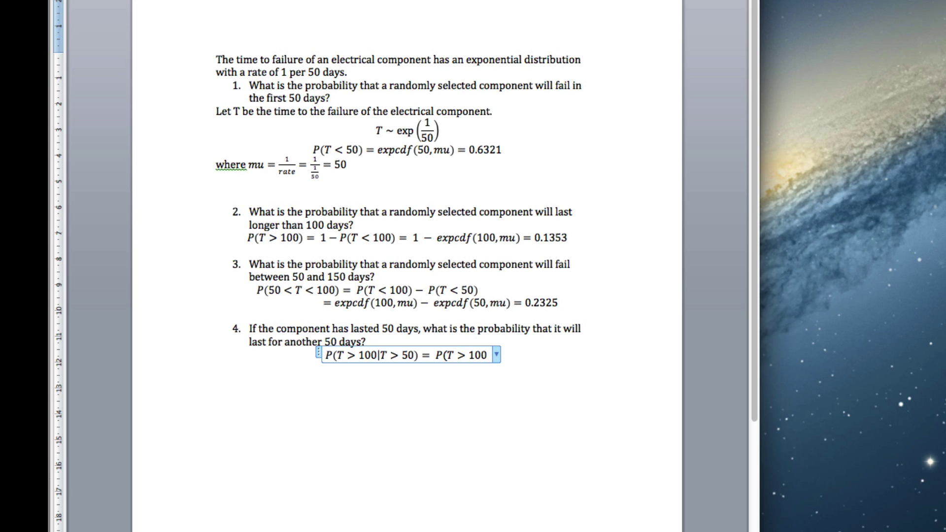
type("\\cap ")
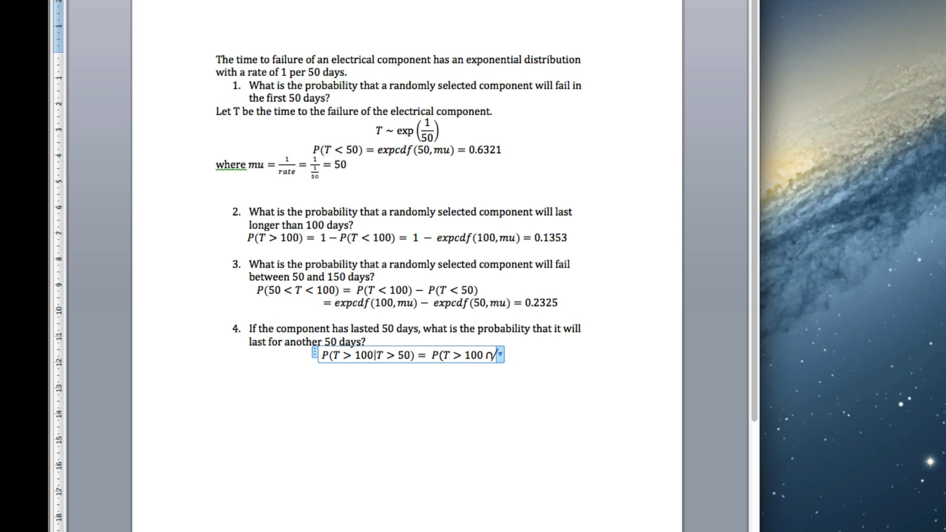
type("T>5")
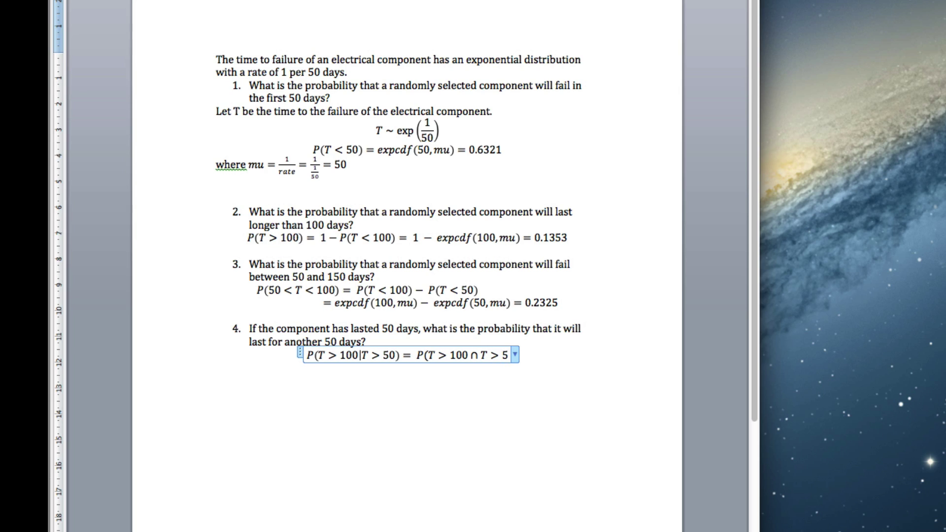
type("0)")
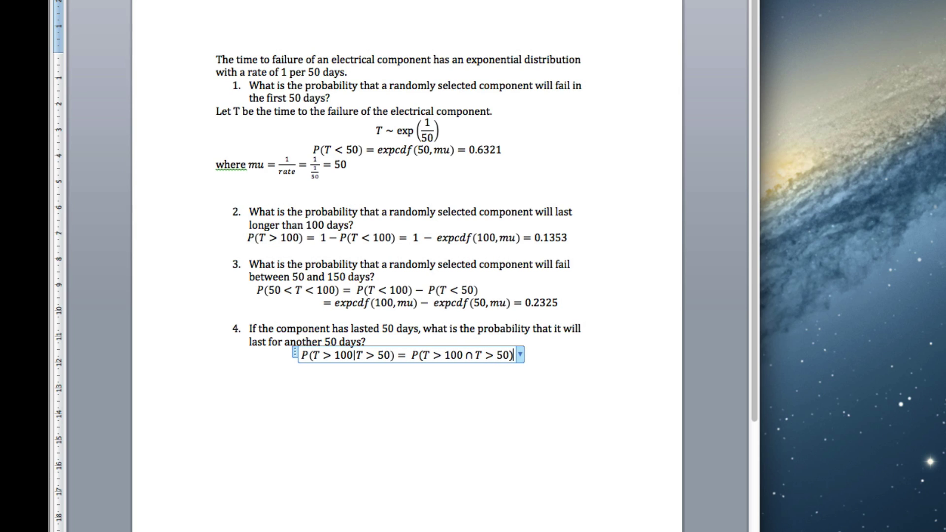
type("/P")
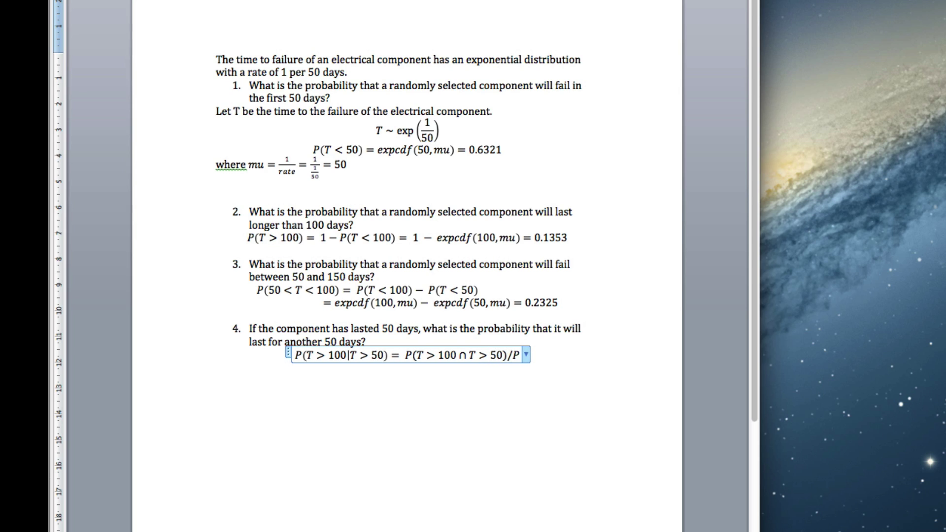
type("(T")
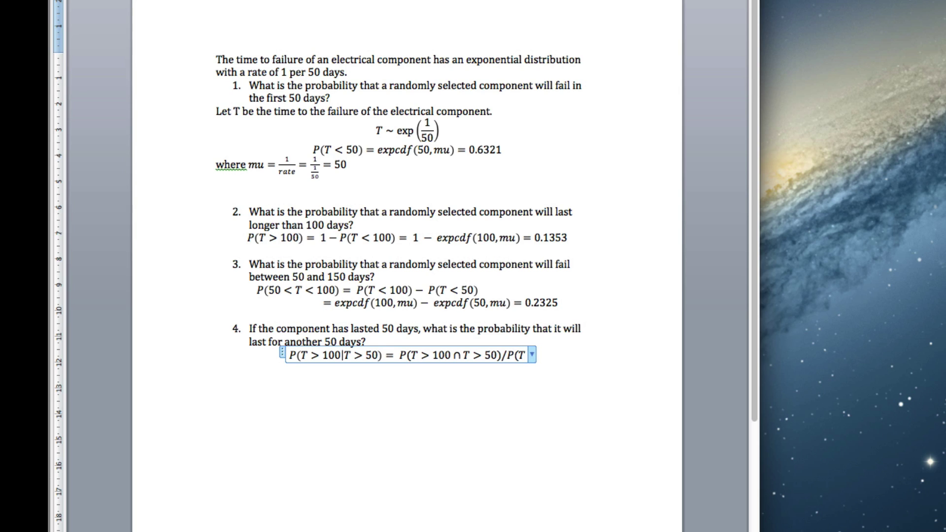
type(">50)")
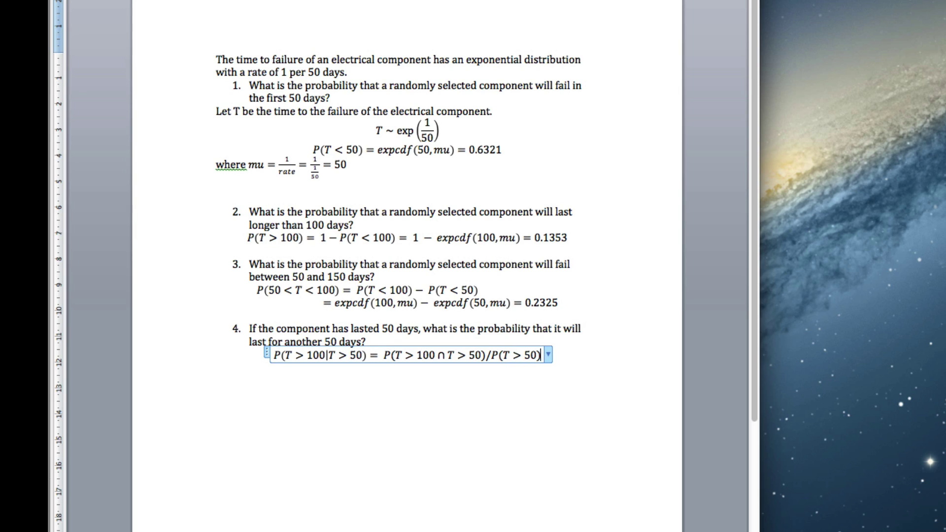
Step: Build the conditional fraction, then add a second equation line = P(T > 100)/P(T > 50)
key("Return")
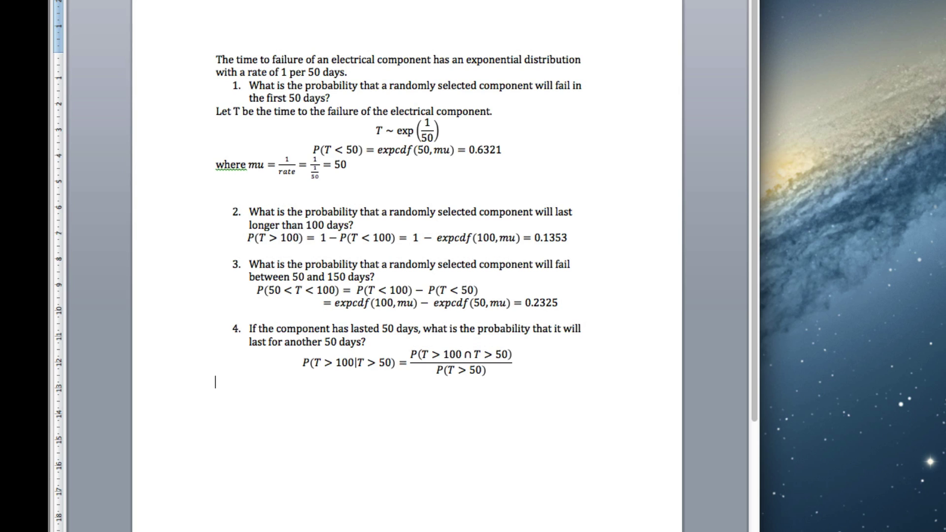
key("Return")
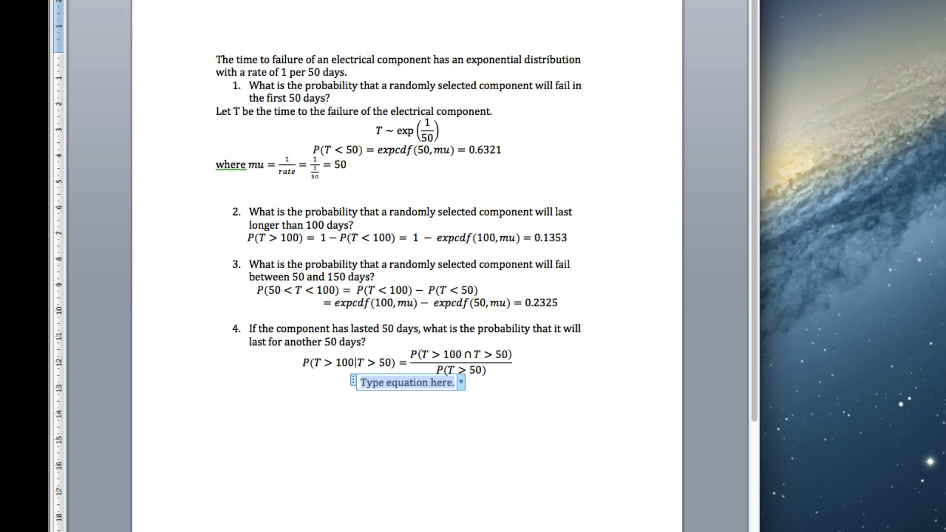
type("= ")
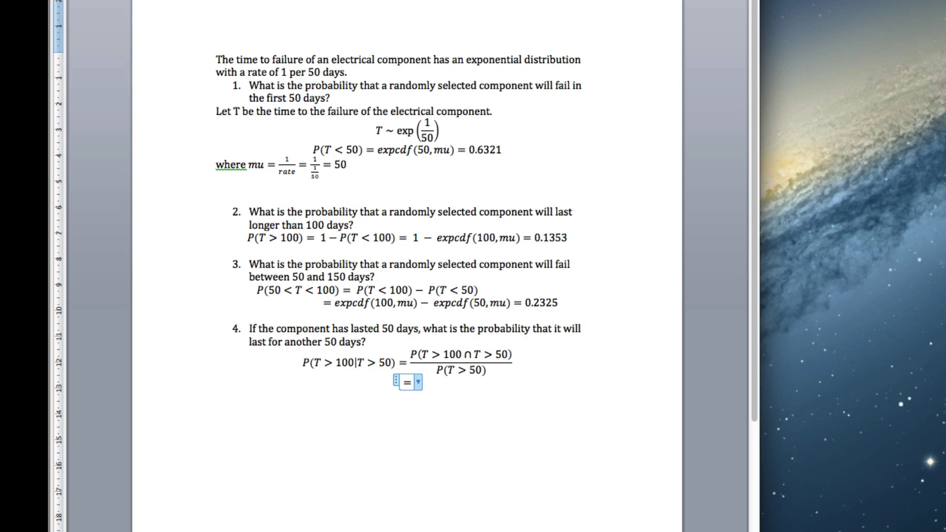
type("P(")
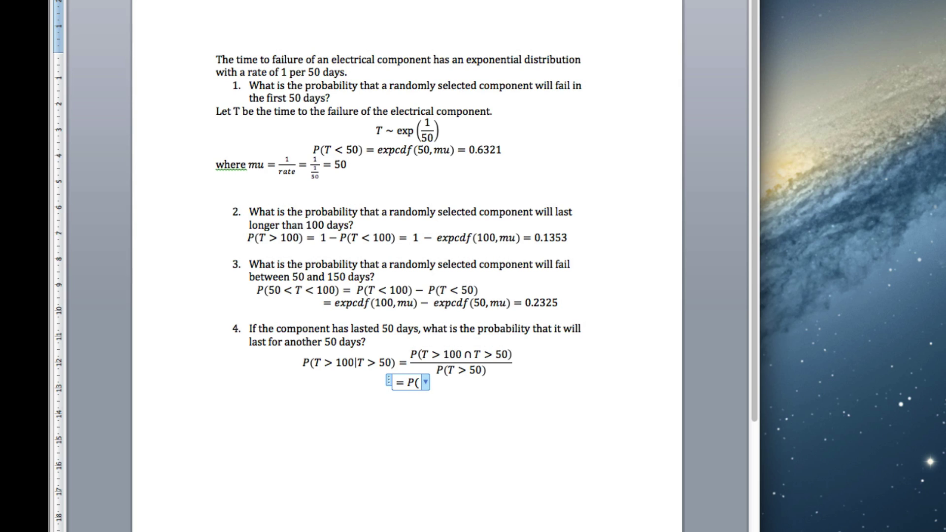
type("T > 100")
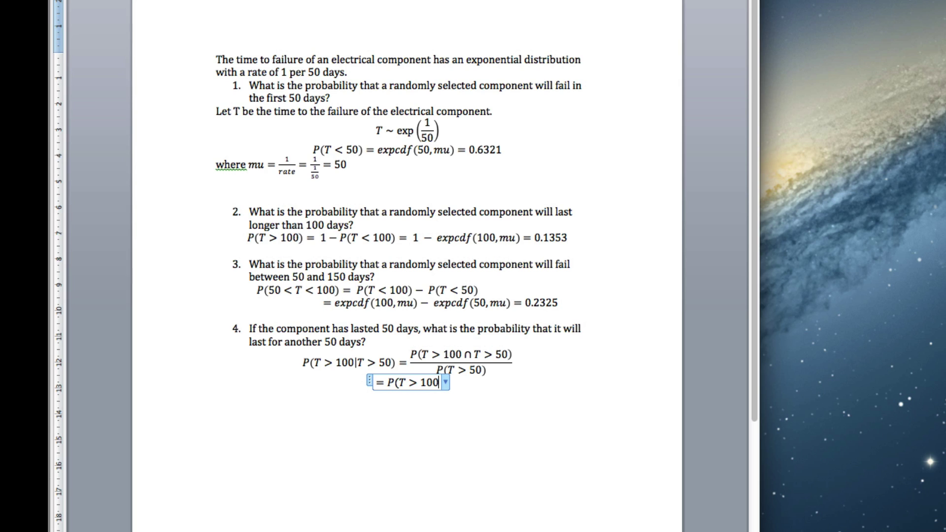
type(")/")
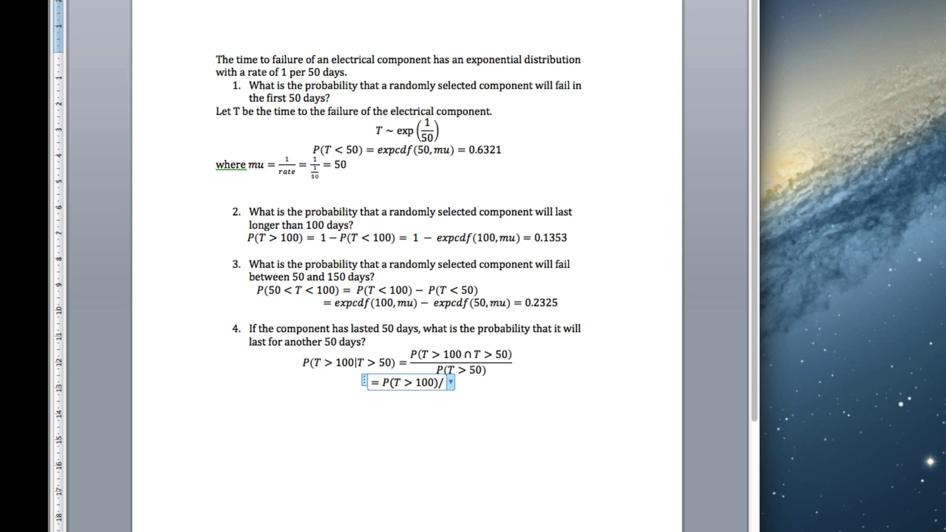
type("P(T > 50")
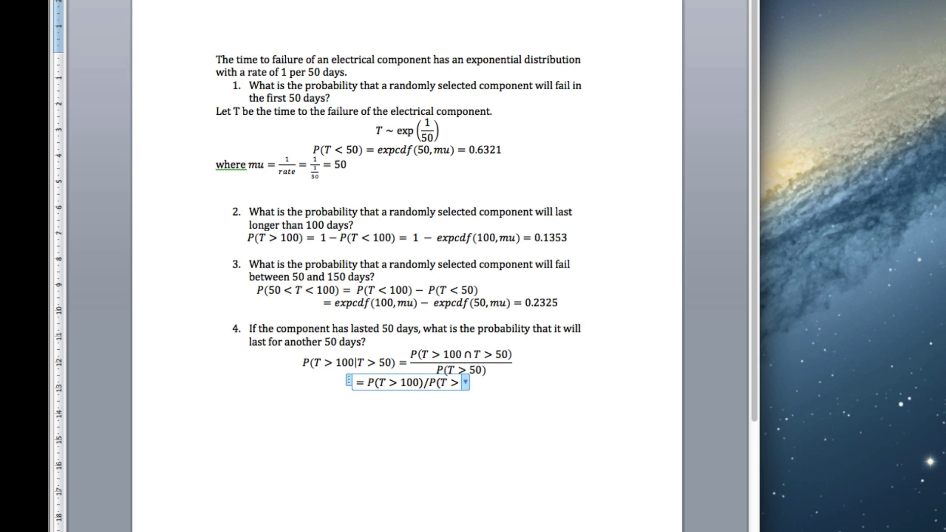
type(")")
key("Return")
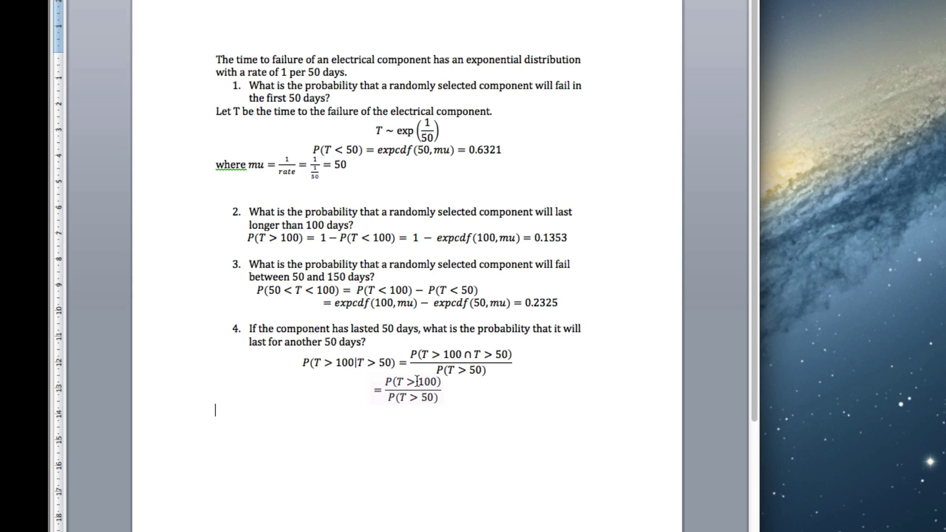
key("super+Tab")
key("super+Tab")
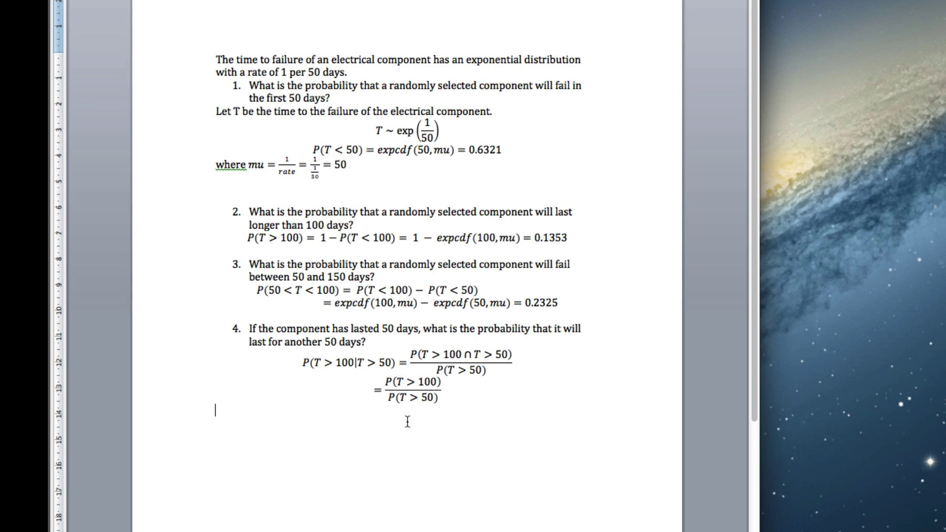
Step: Insert an equation =(1-P(T<100))/(1-P(T<50)) and build it into a stacked fraction
key("ctrl+equal")
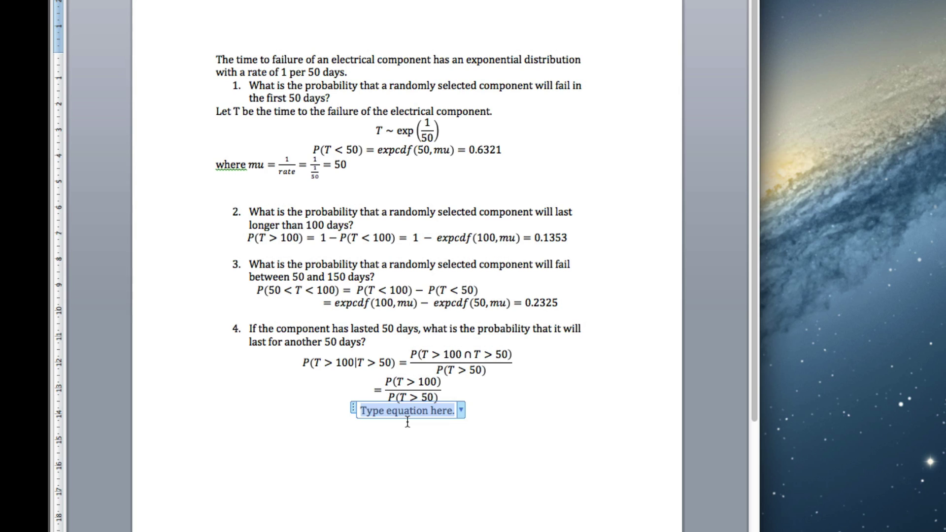
type("=")
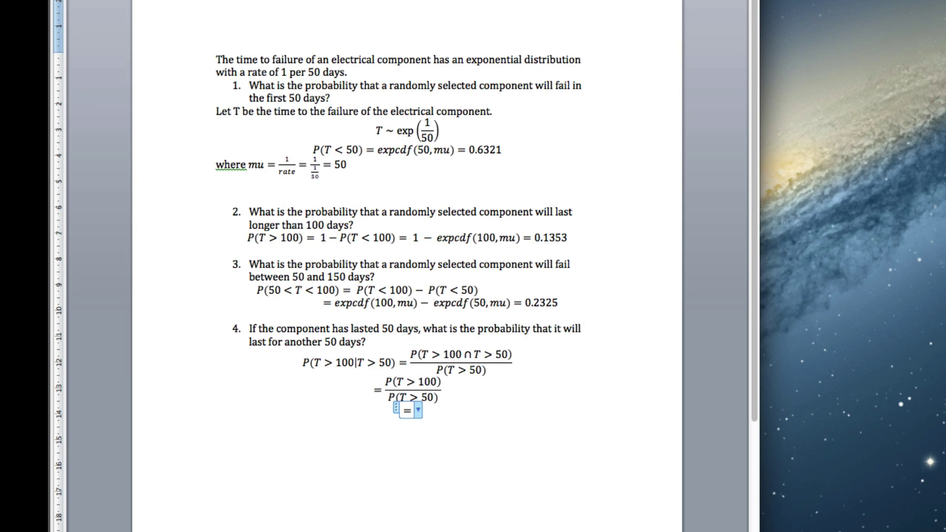
type("(")
type("1-P(T<")
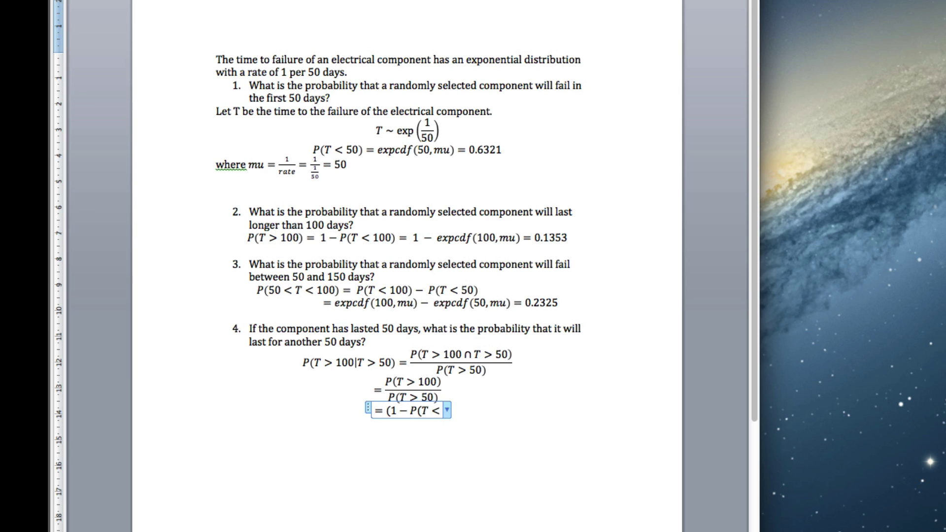
type("100))")
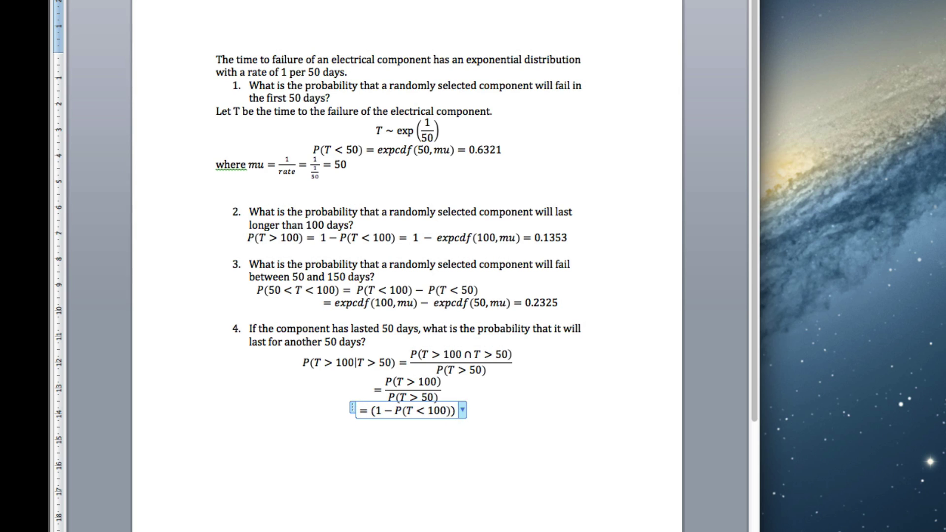
type("/(")
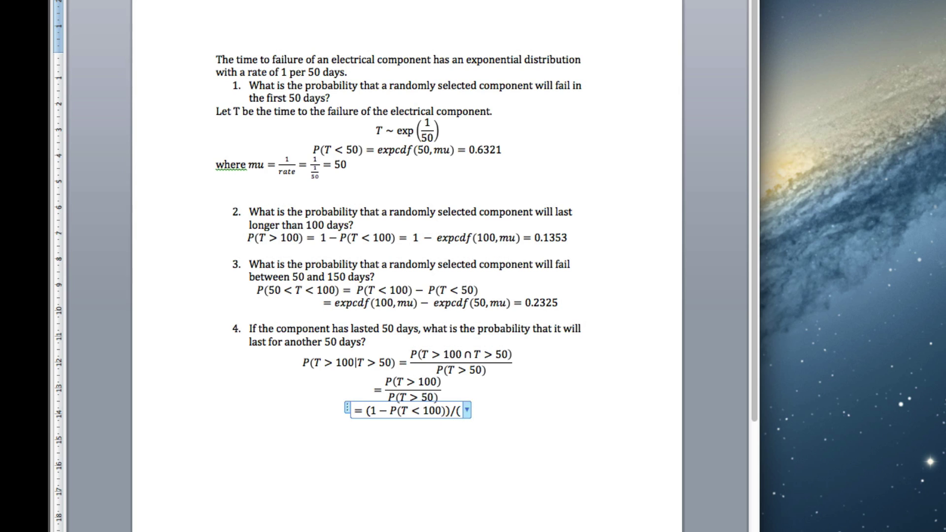
type("1")
type("-P(T")
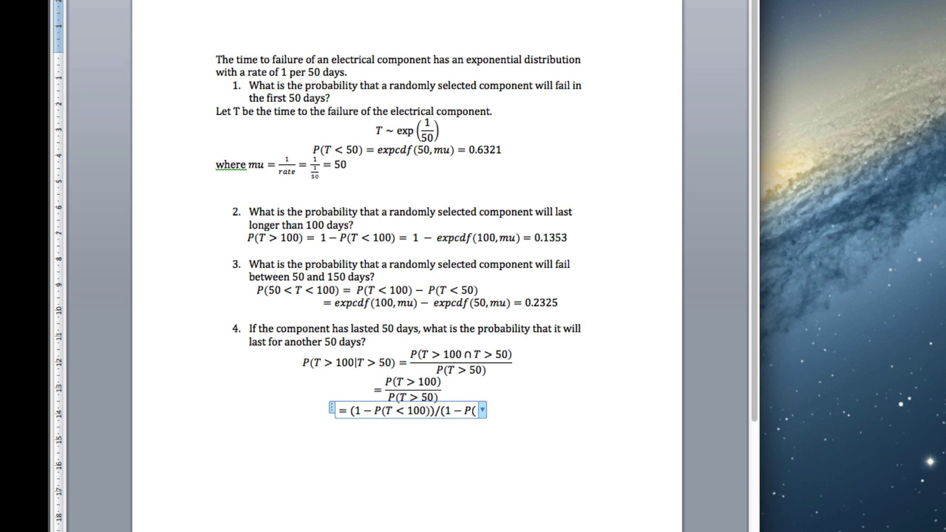
type("<")
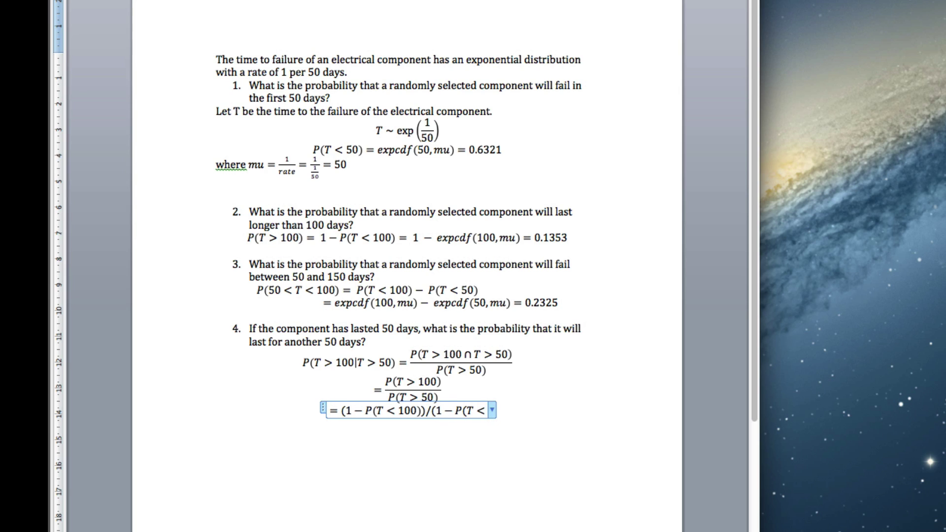
type("50))")
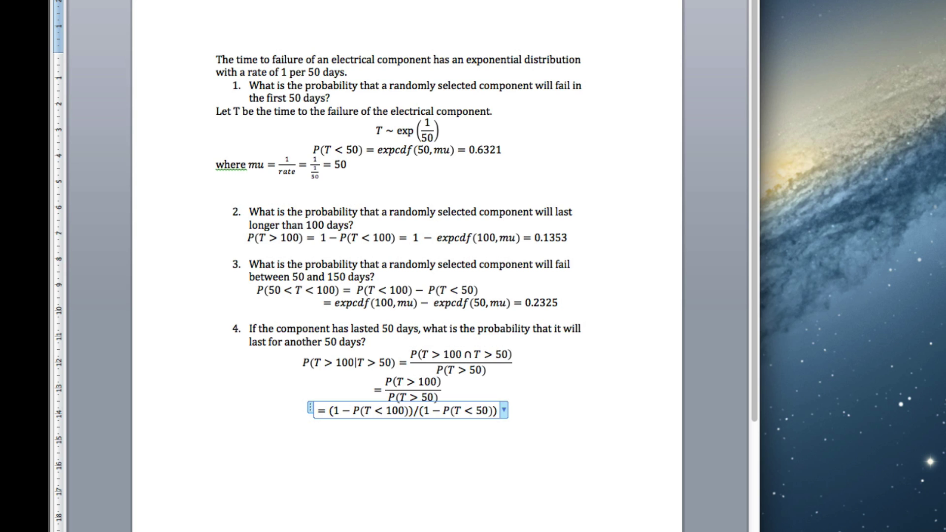
key("Return")
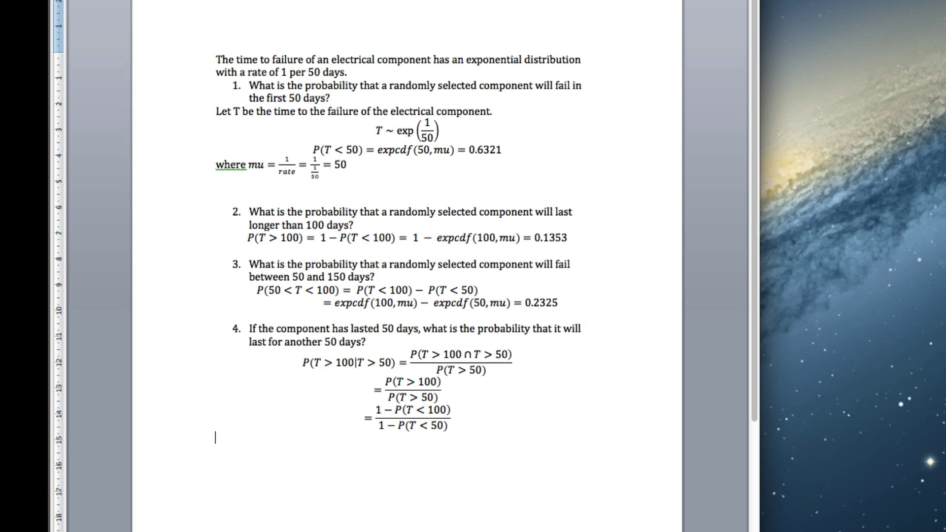
Step: Run (1 - expcdf(100,mu)) / (1-expcdf(50,mu)) in MATLAB, giving 0.3679, and copy the command
key("super+Tab")
key("super+Tab")
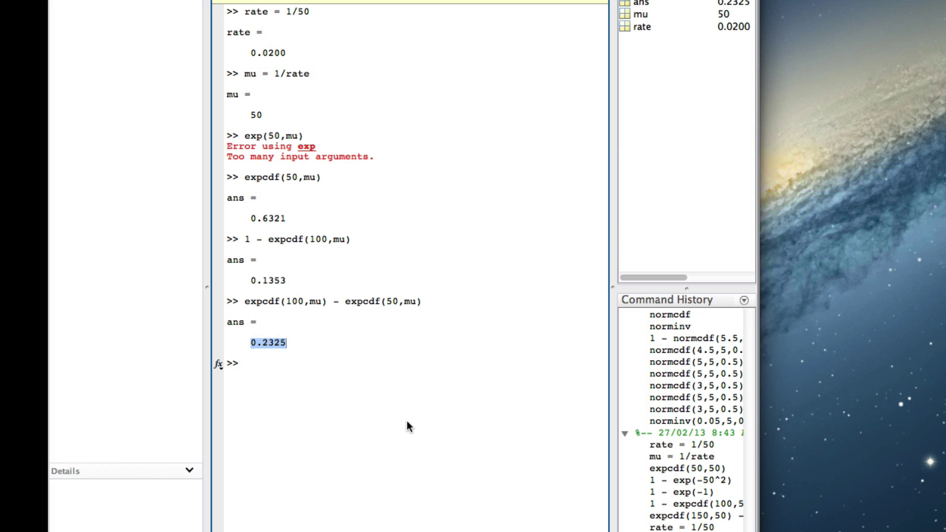
type("1 - exp")
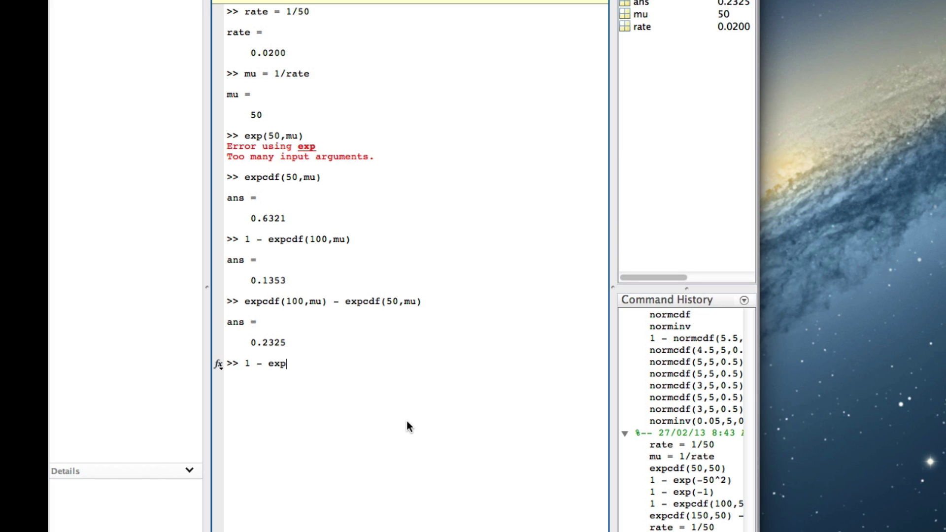
type("cdf(100,mu)")
key("Home")
type("(")
key("End")
type(")")
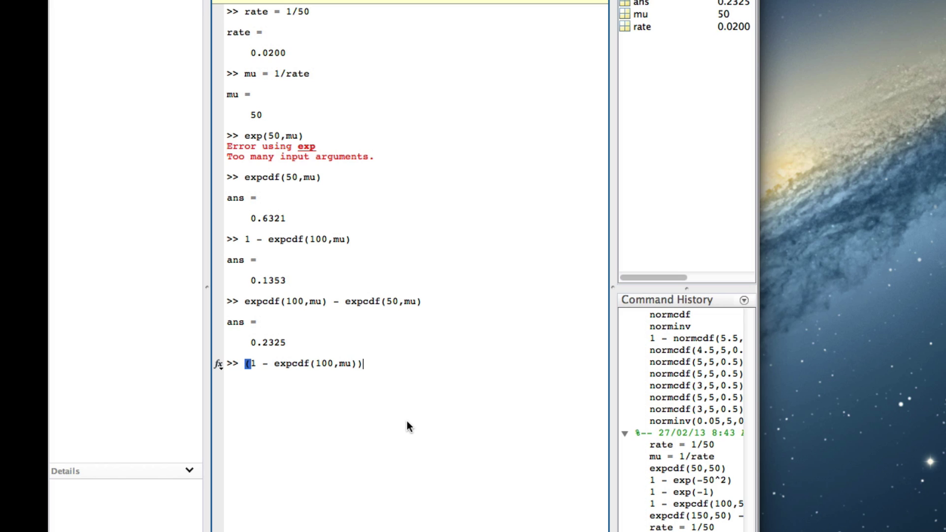
type(" / (1-expcdf(50,")
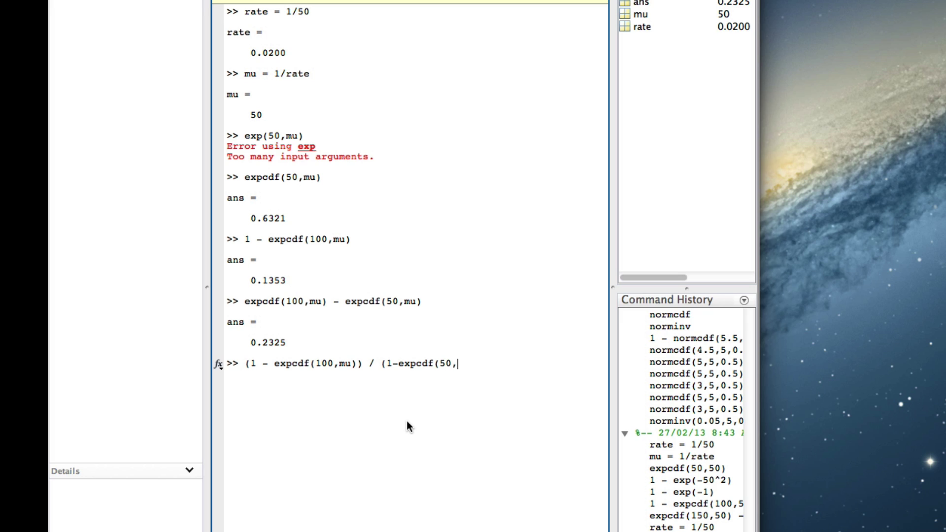
type("mu))")
key("Return")
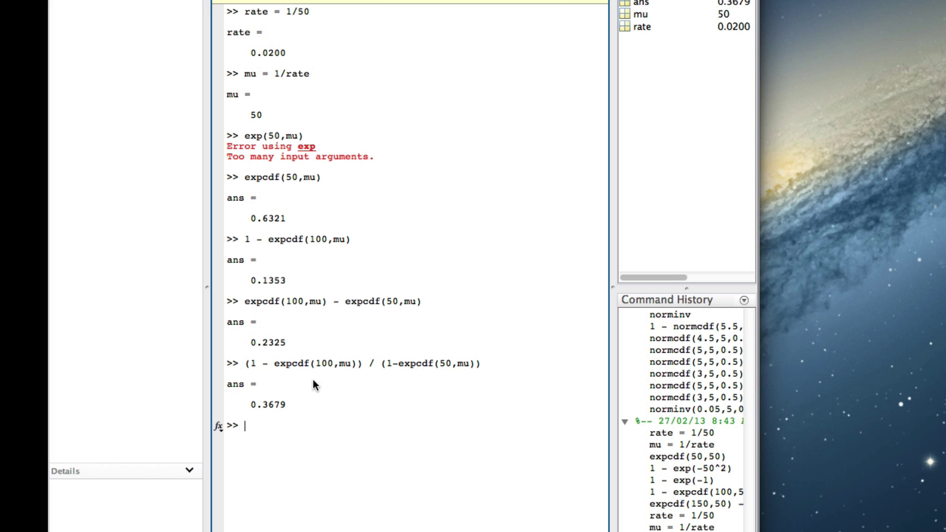
left_click_drag(247, 363, 501, 363)
left_click(502, 347)
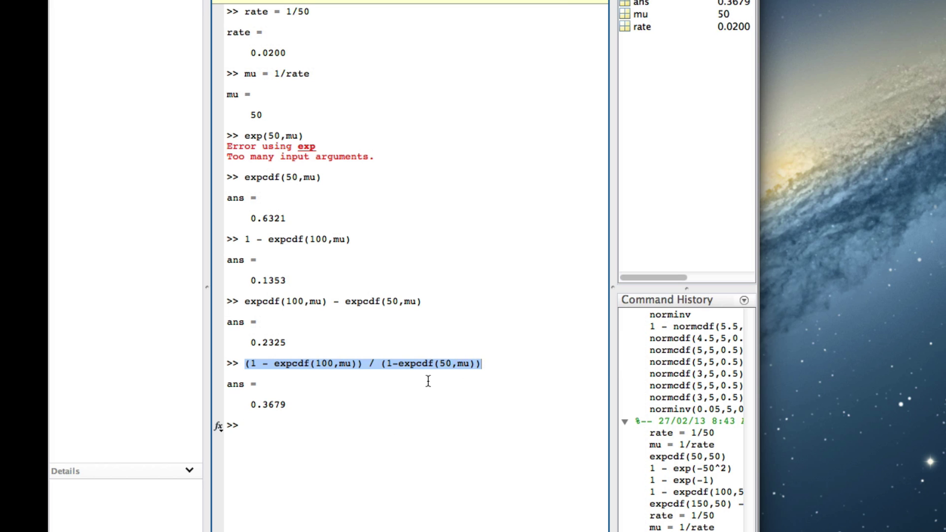
key("super+Tab")
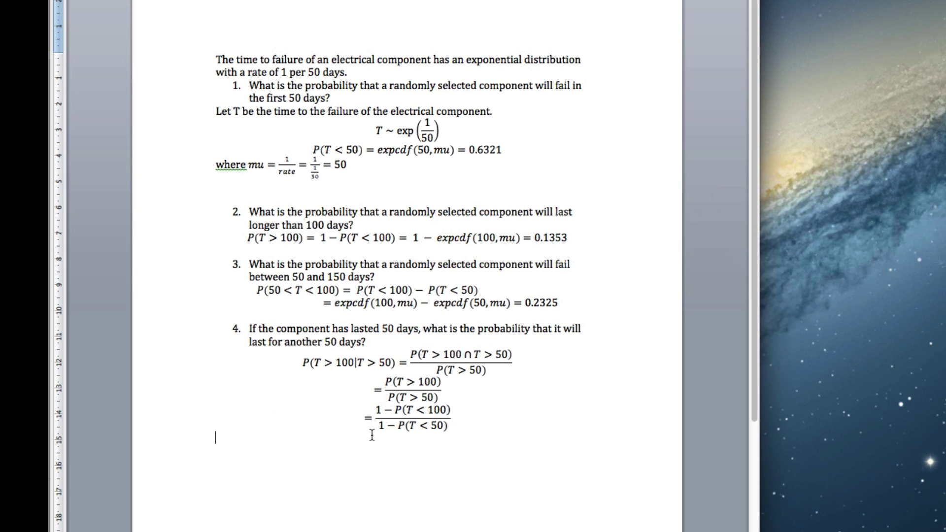
Step: Paste the copied expcdf division command into a new equation, followed by an equals sign
key("ctrl+equal")
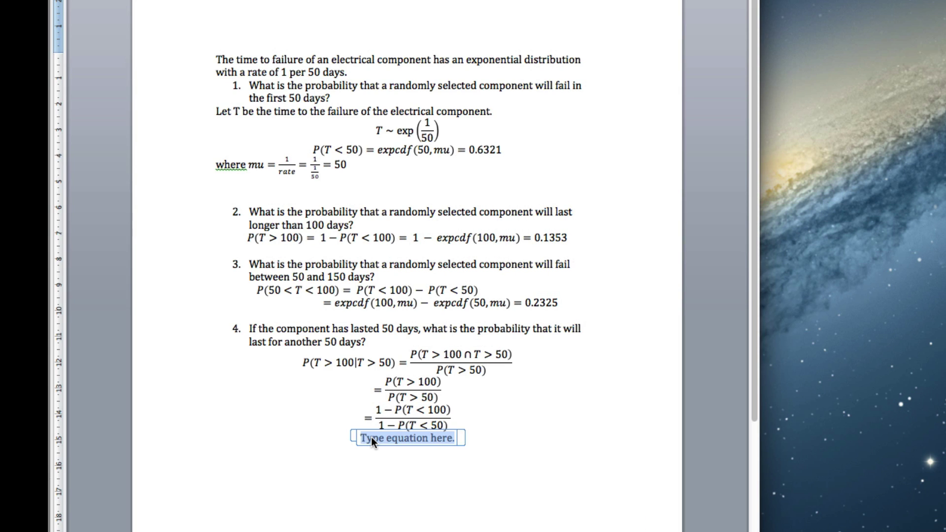
key("super+v")
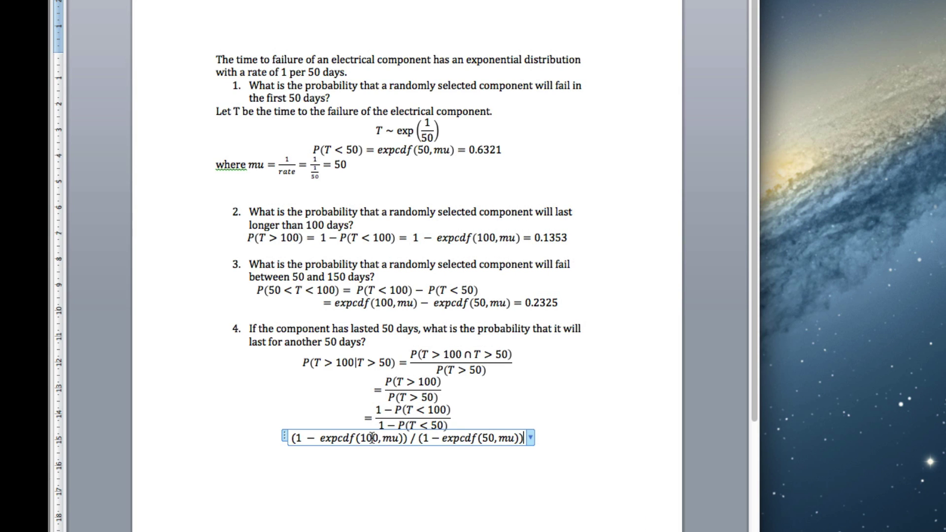
type("=")
Step: Copy 0.3679 from MATLAB and paste it after the equation's equals sign
key("super+Tab")
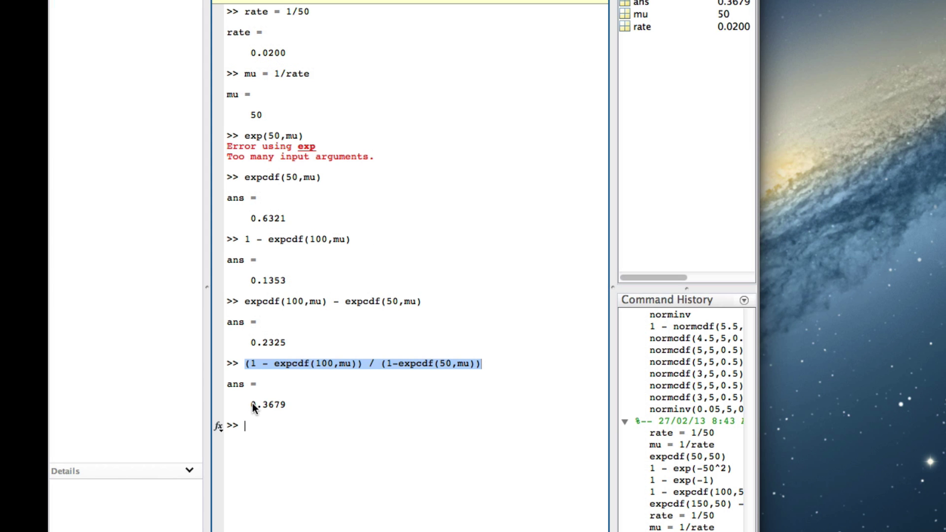
left_click_drag(252, 403, 317, 403)
left_click(321, 386)
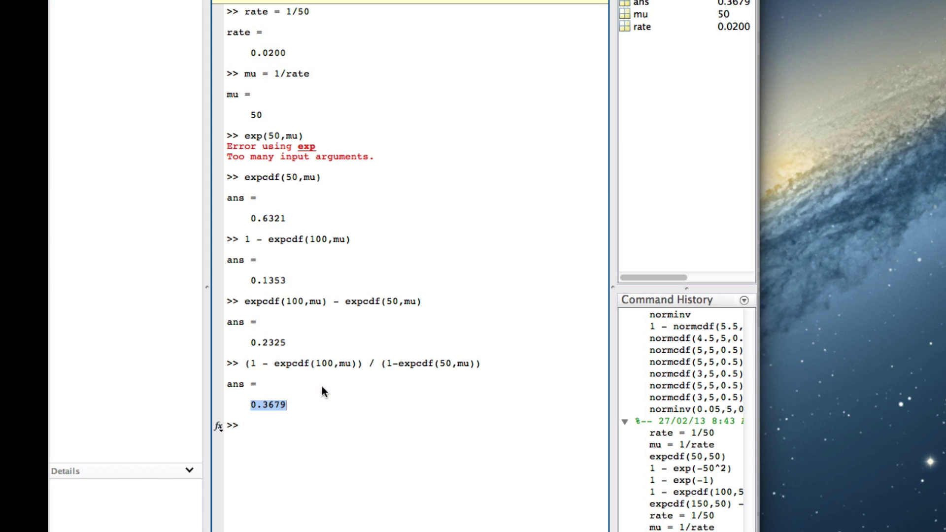
key("super+Tab")
left_click(522, 449)
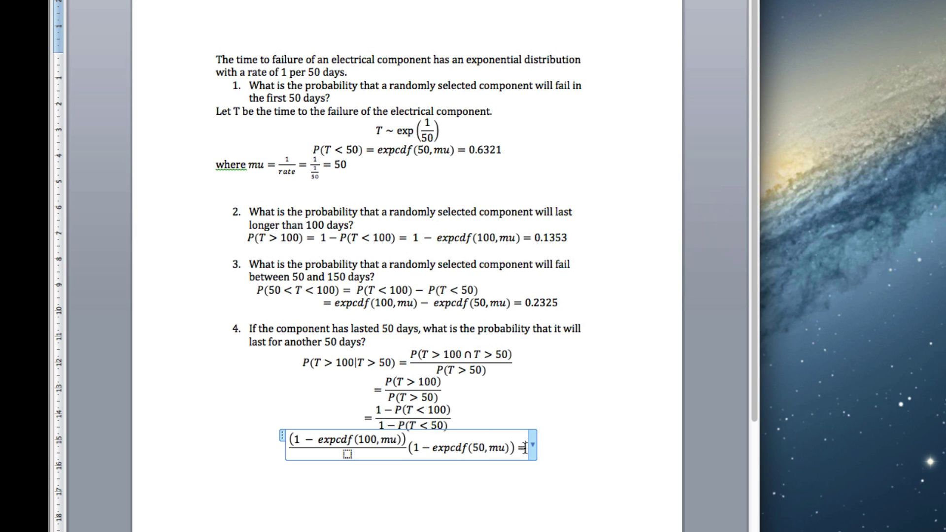
key("super+v")
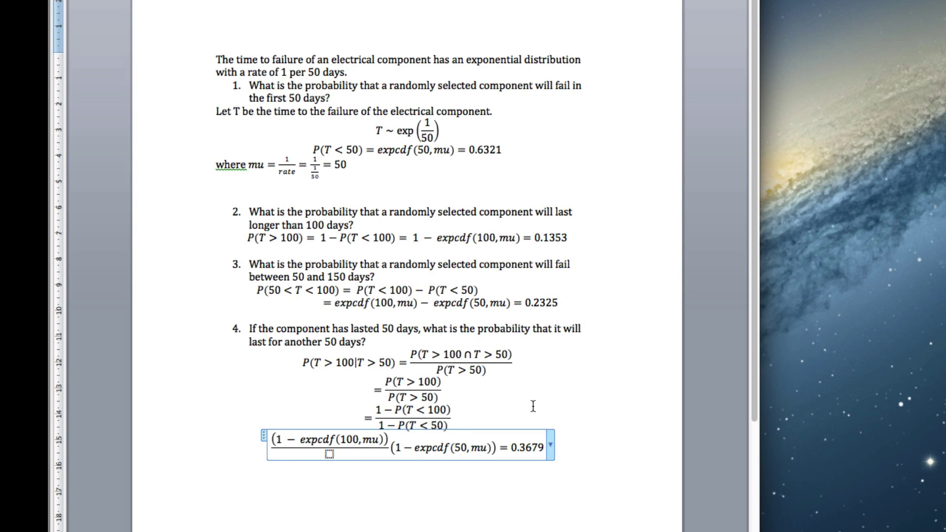
left_click(391, 447)
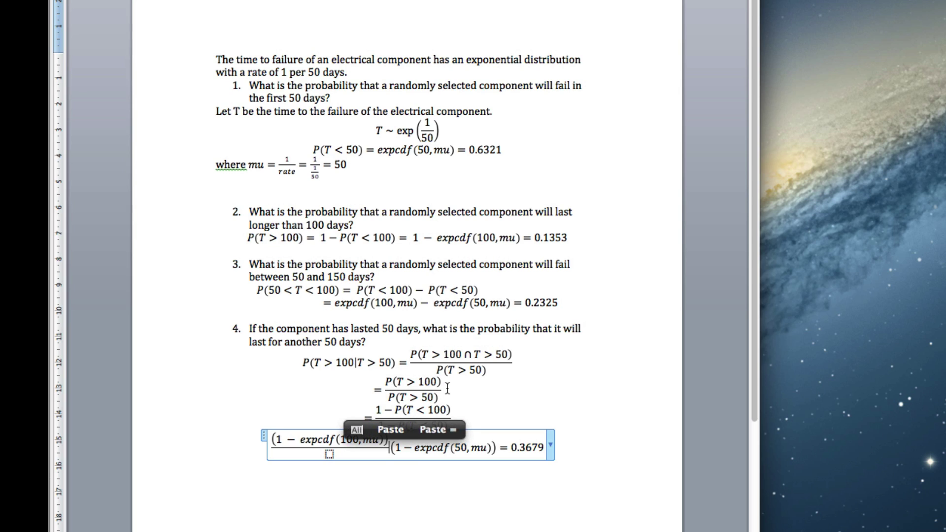
Step: Attempt to fix the empty-denominator fraction, then delete the malformed equation
key("Down")
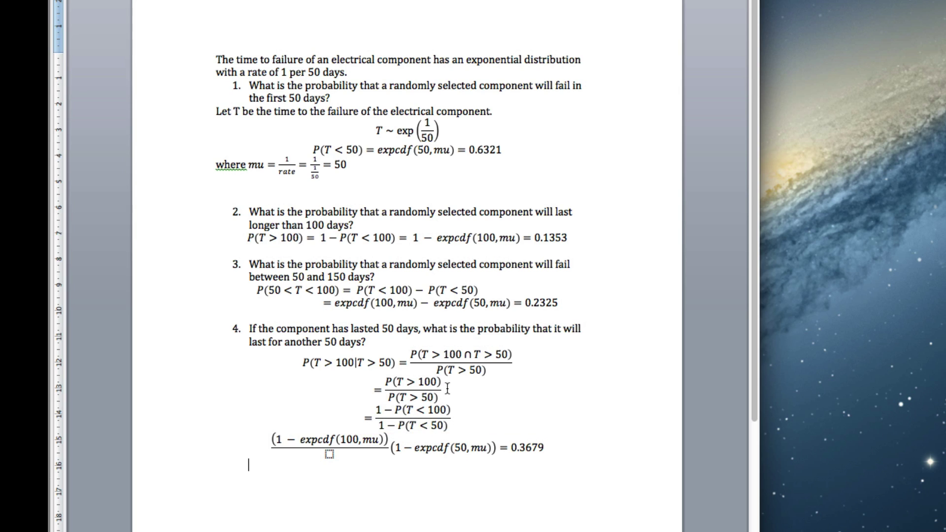
left_click(388, 439)
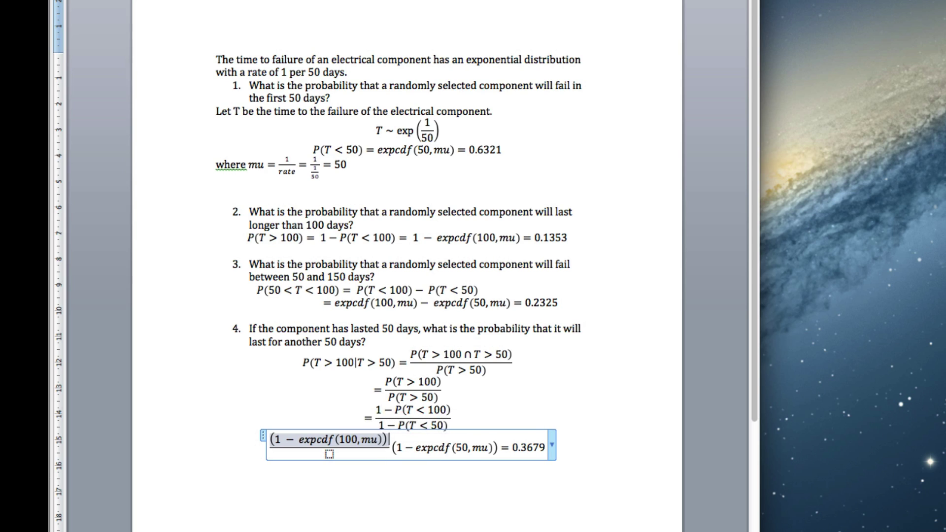
type("/")
key("BackSpace")
key("BackSpace")
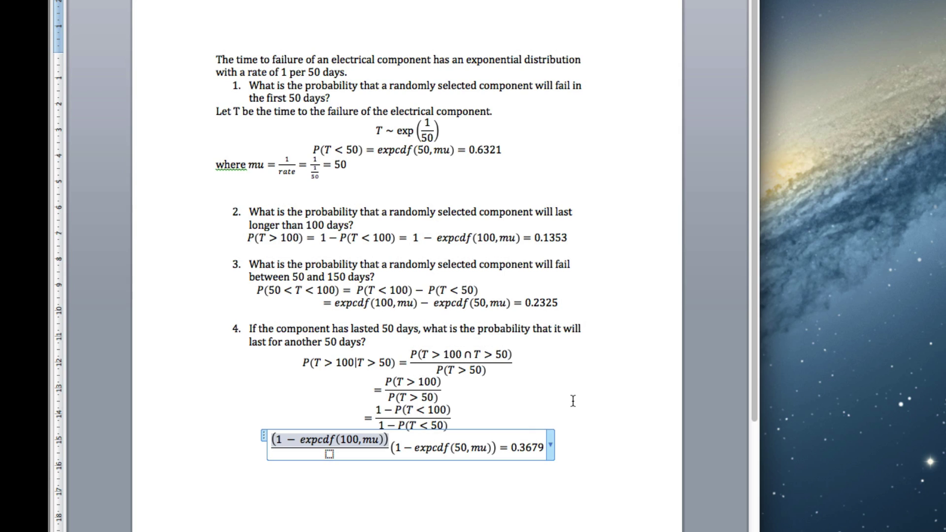
left_click(581, 445)
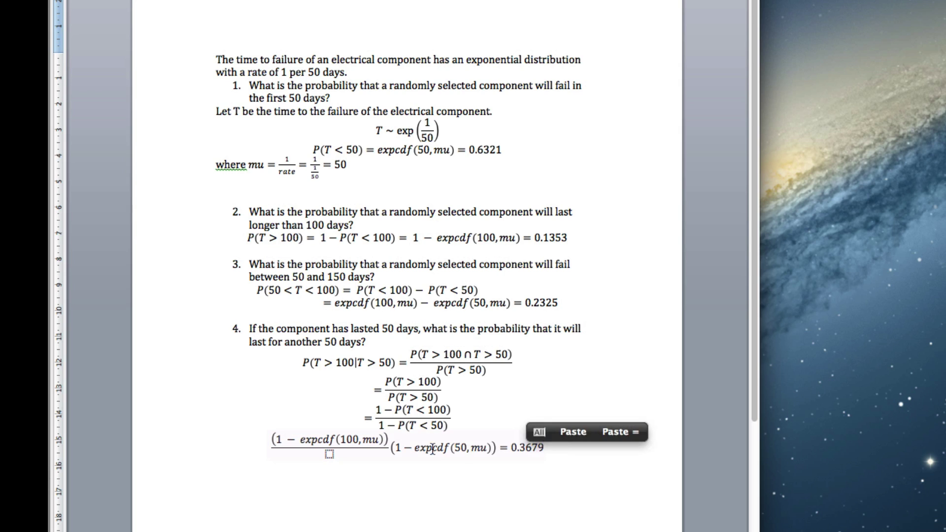
left_click_drag(428, 448, 585, 444)
key("BackSpace")
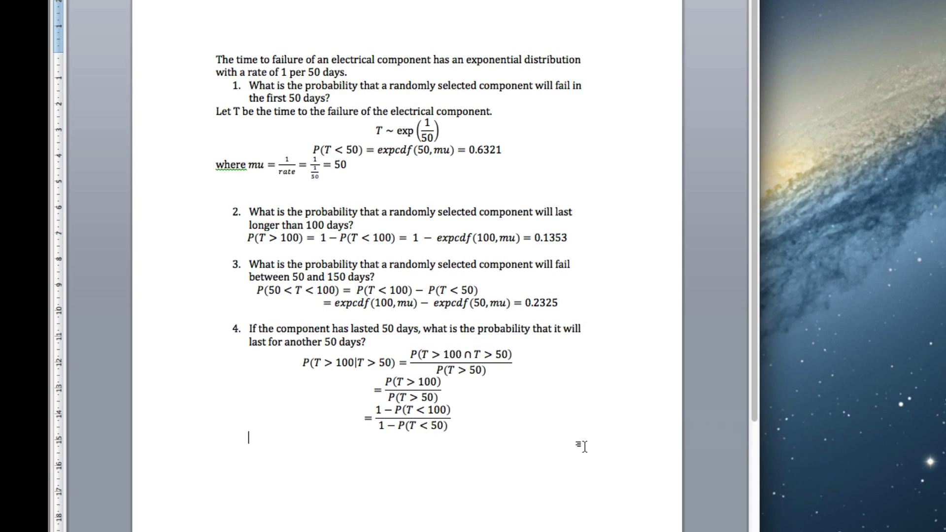
Step: Paste ((1 - expcdf(100,mu)))/ (1-expcdf(50,mu))=0.3679 as plain text and trim duplicated digits
key("super+v")
key("Left")
key("Left")
key("Left")
key("Left")
key("Left")
key("Left")
key("super+shift+v")
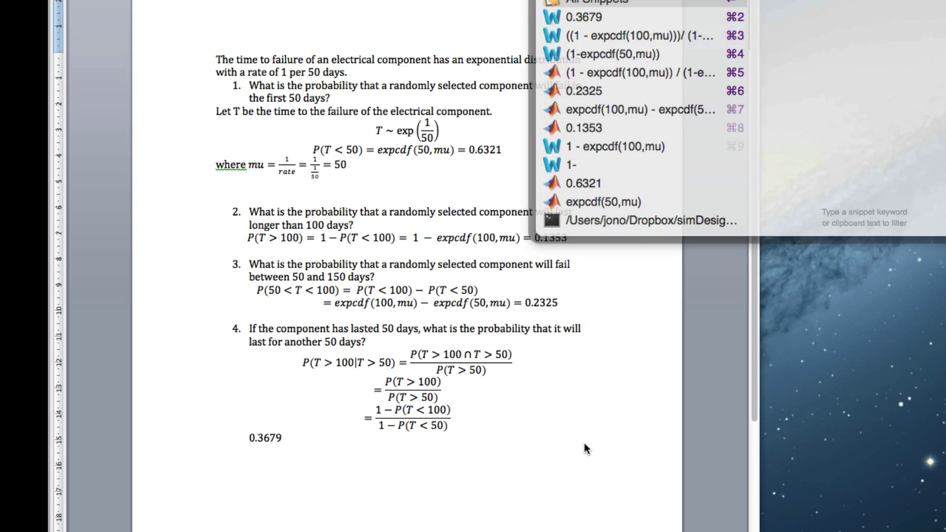
key("Down")
key("Escape")
key("super+v")
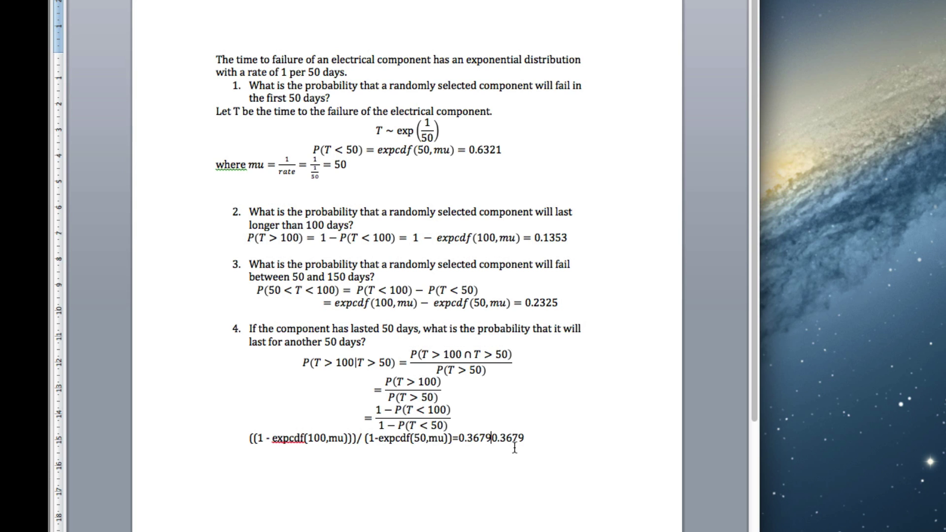
key("BackSpace")
key("BackSpace")
key("BackSpace")
key("BackSpace")
key("BackSpace")
key("BackSpace")
Step: Switch back over to MATLAB
key("super+Tab")
key("super+Tab")
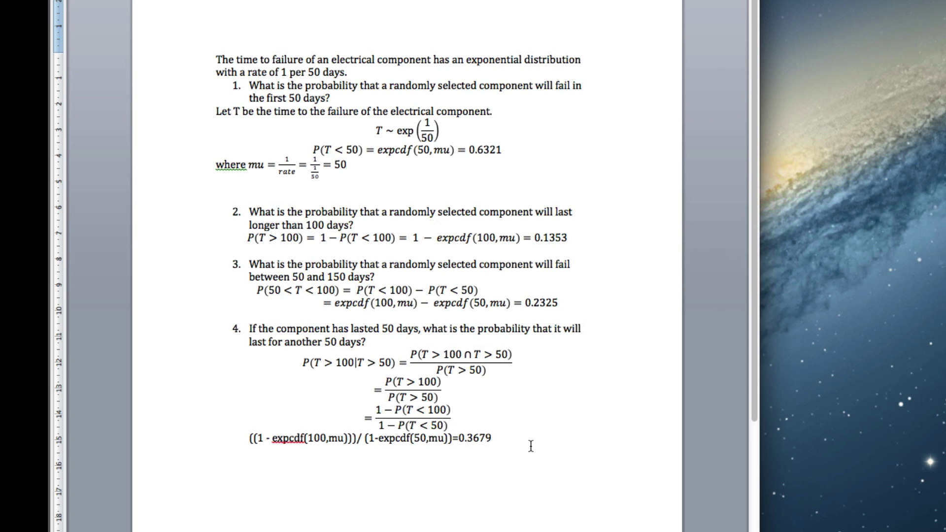
Step: Below the 0.3679 line, type 'By memoryless property of exponential this is equivalent to' and start an empty equation
left_click(523, 442)
key("Return")
key("Return")
type("By memoryless pro")
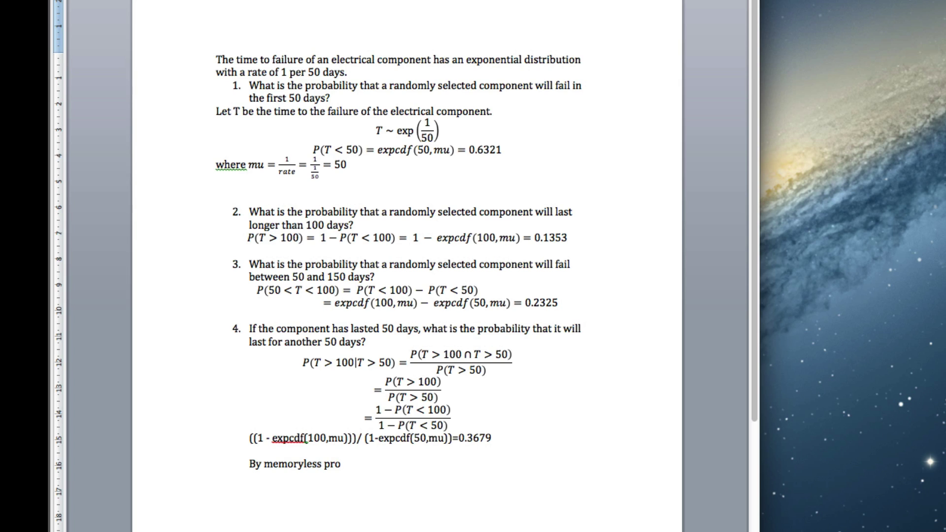
type("perty of exponenti")
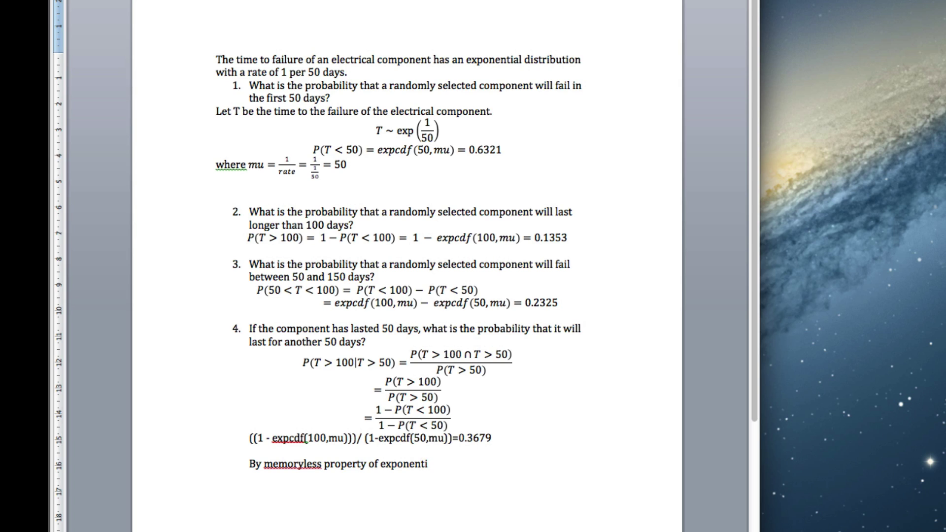
type("al this is equivalent to")
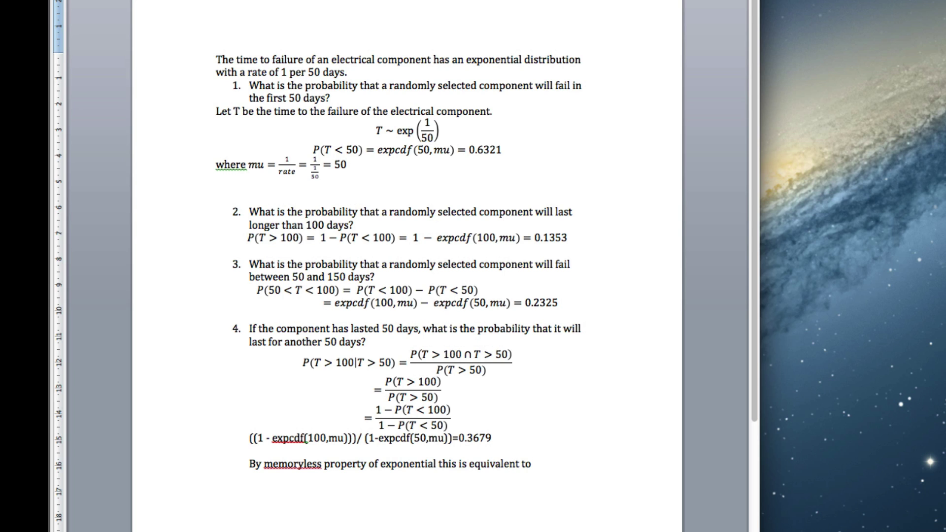
key("Return")
key("alt+equal")
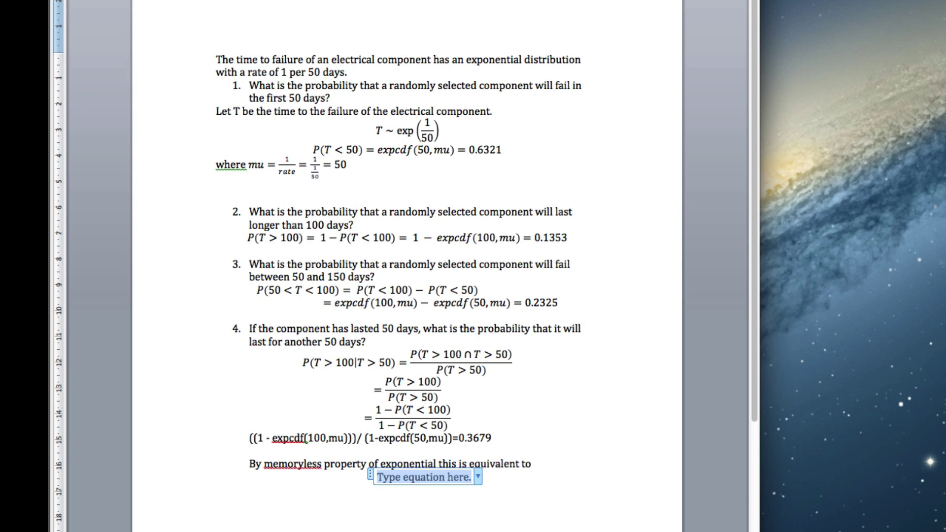
Step: Type the memoryless equation P(T>100|T>50) = P(T>50) = 1 − P(T<50) = into the equation box
key("super+shift+p")
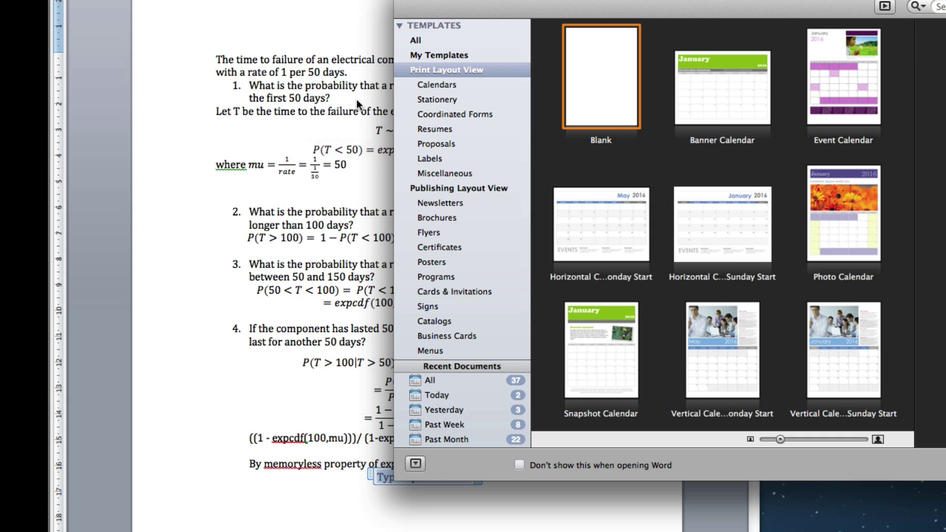
key("Escape")
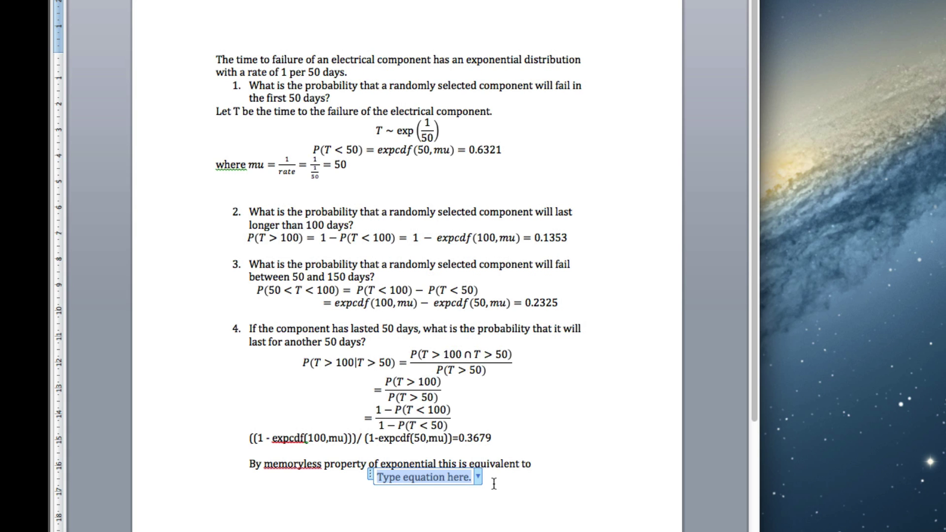
type("P(")
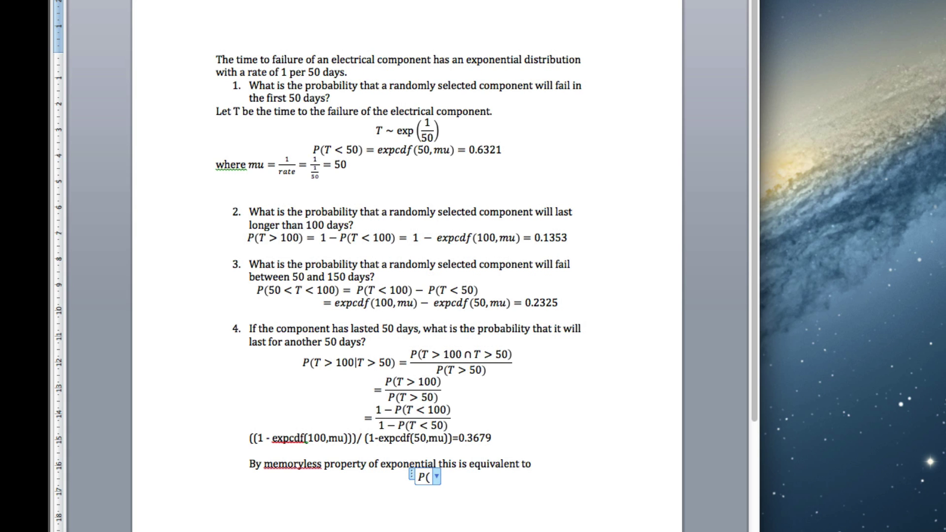
type("T>50")
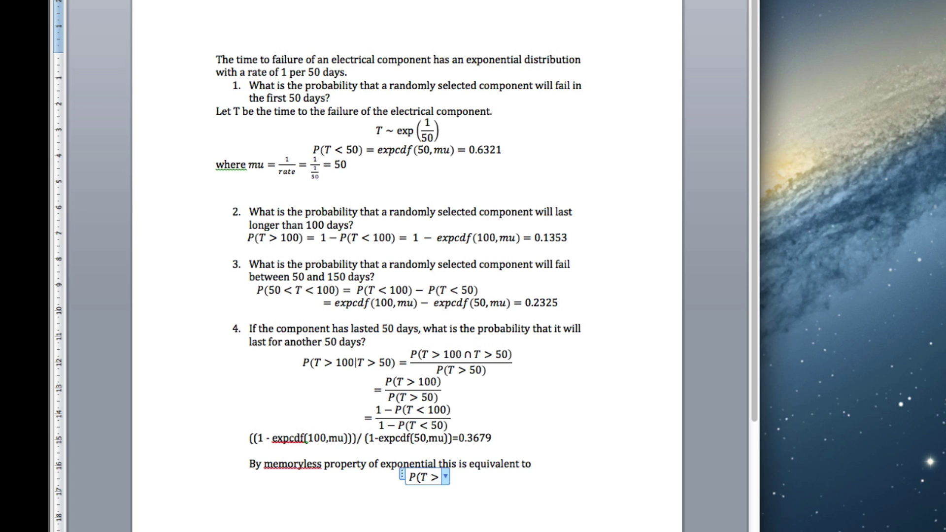
type(")")
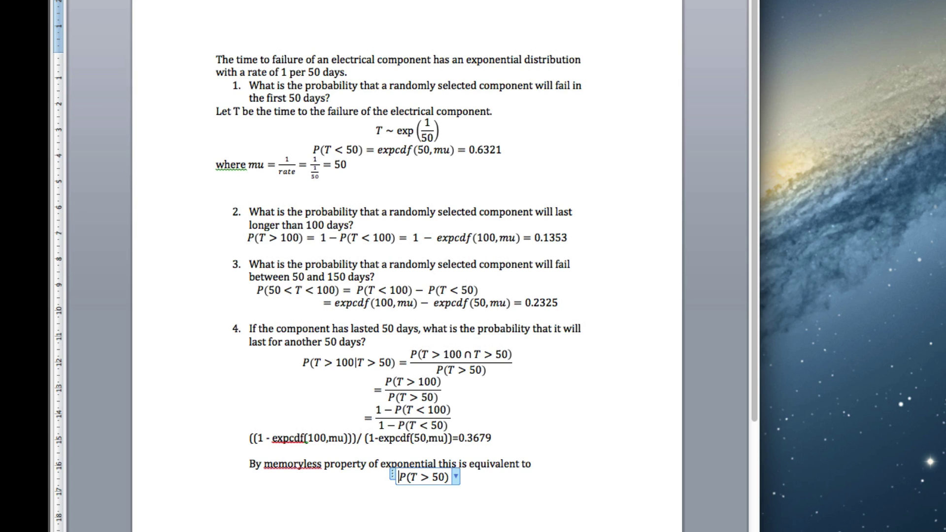
type("P(")
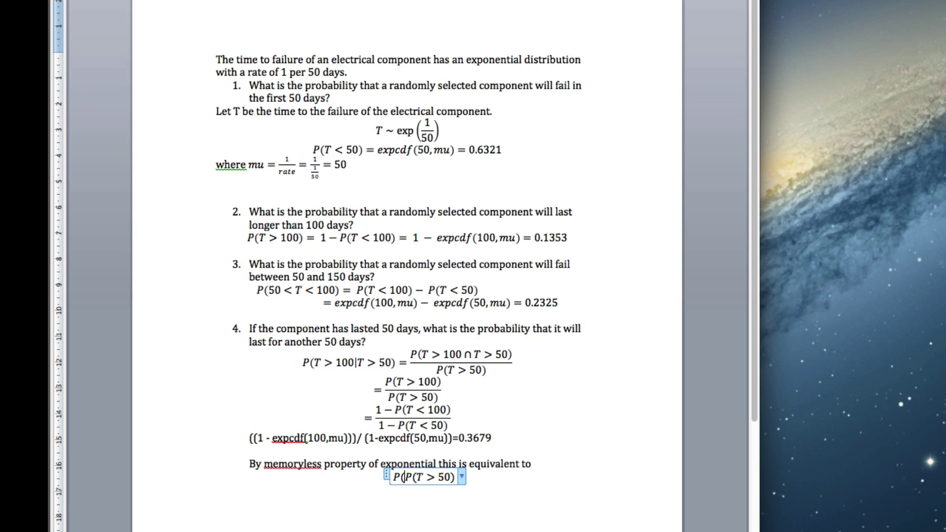
type("T>100")
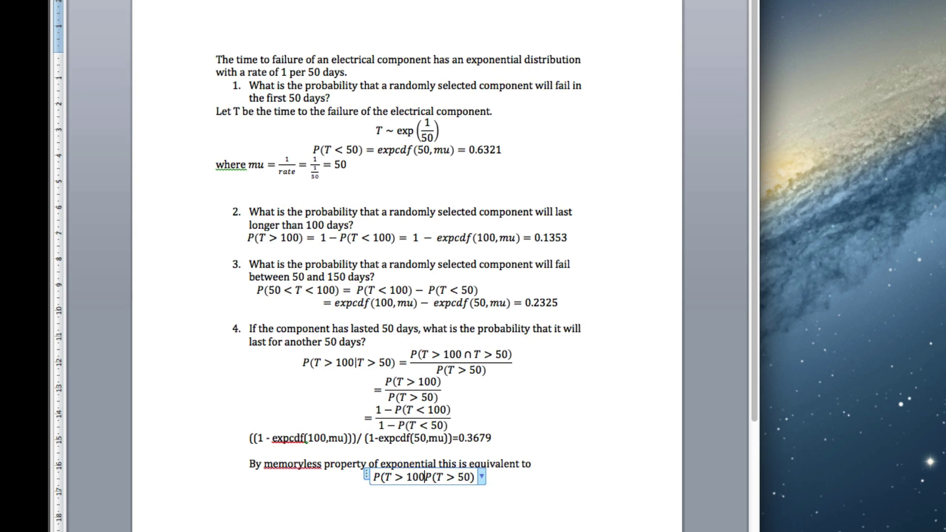
type("|")
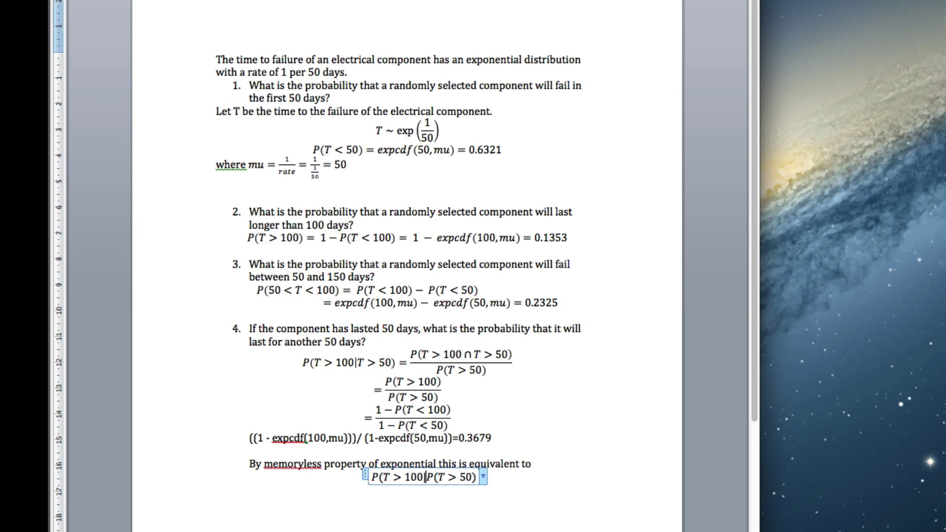
type("T>50)=")
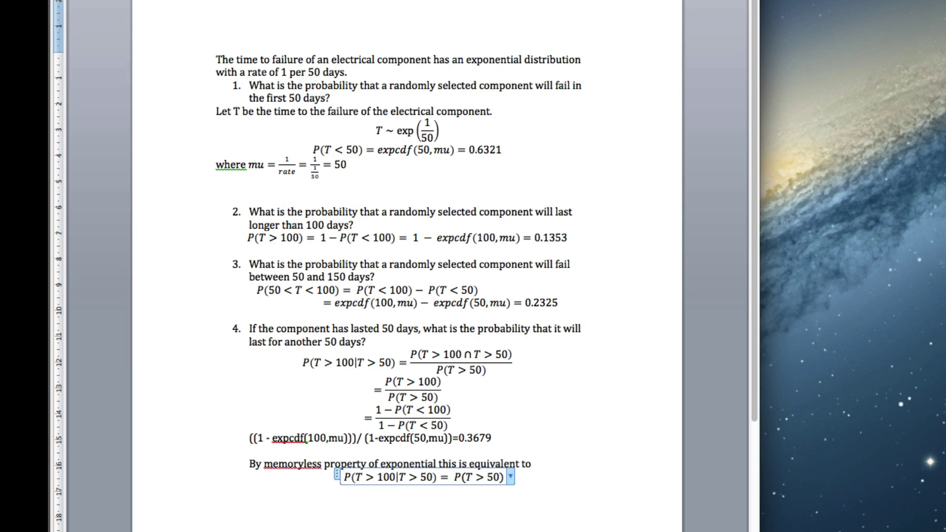
key("super+Tab")
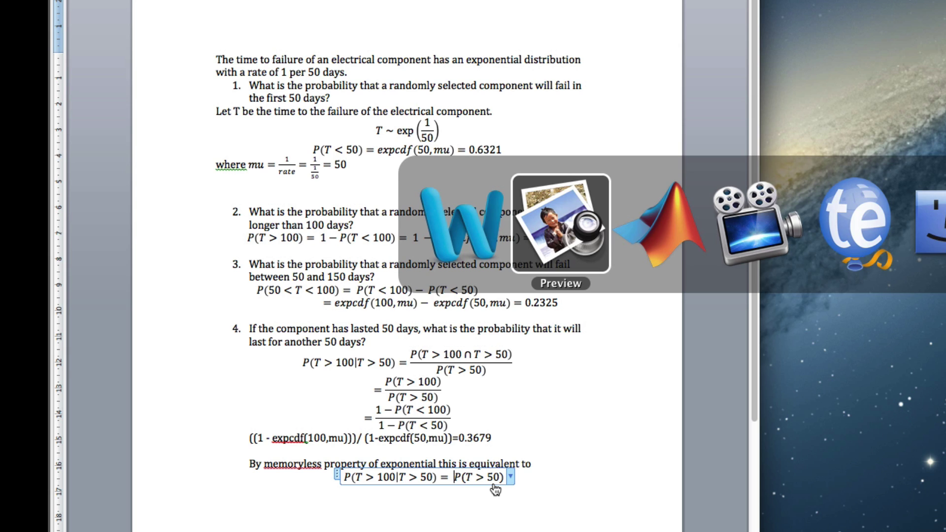
key("super+Tab")
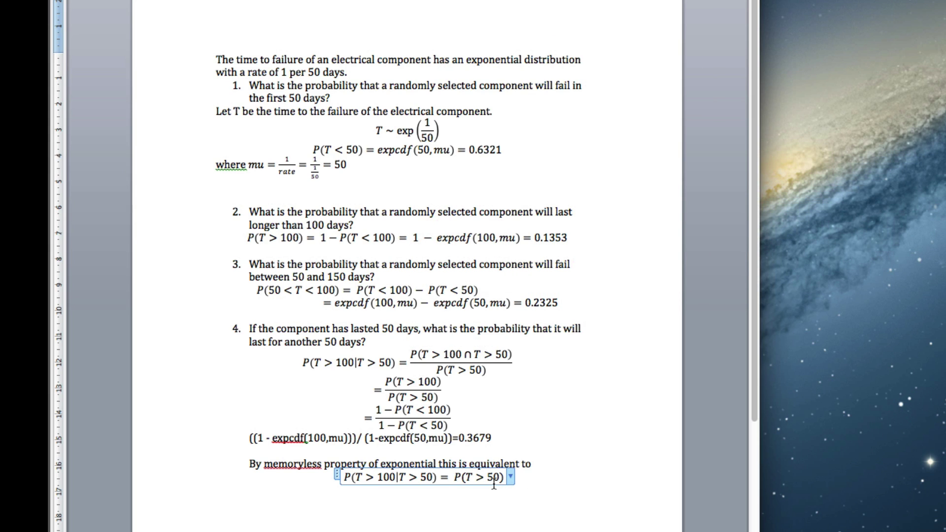
type("=")
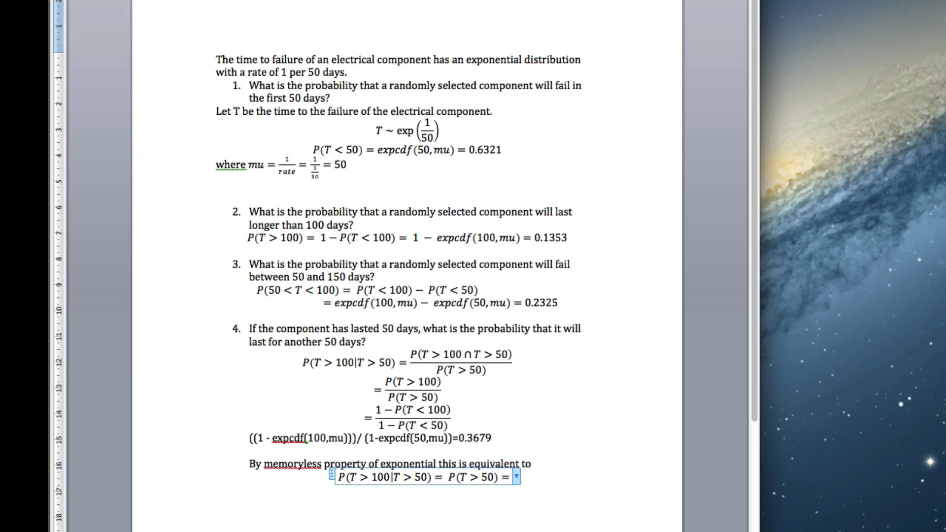
type("1-P(T")
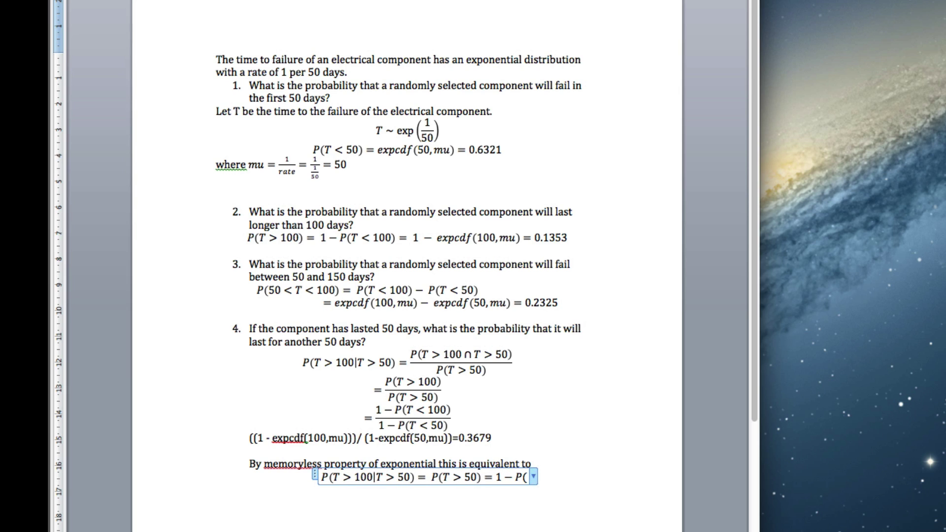
type("<50)")
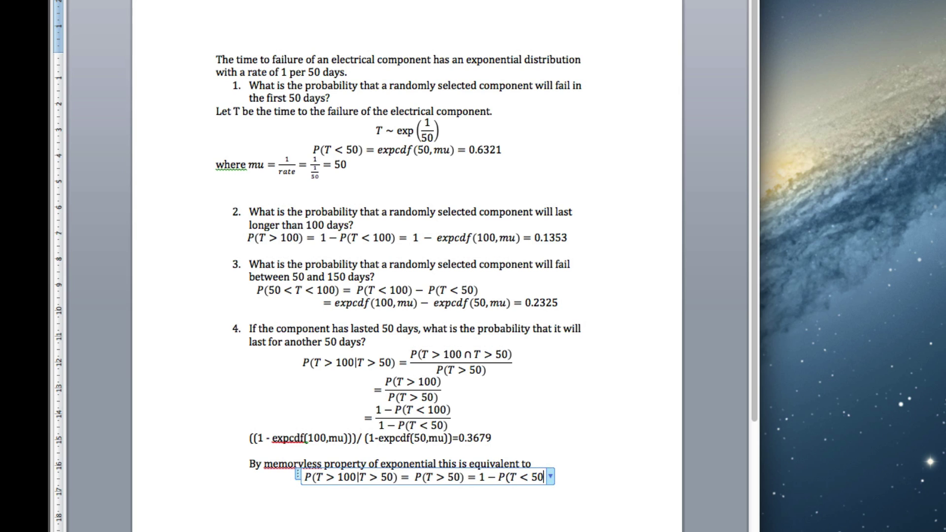
type("=")
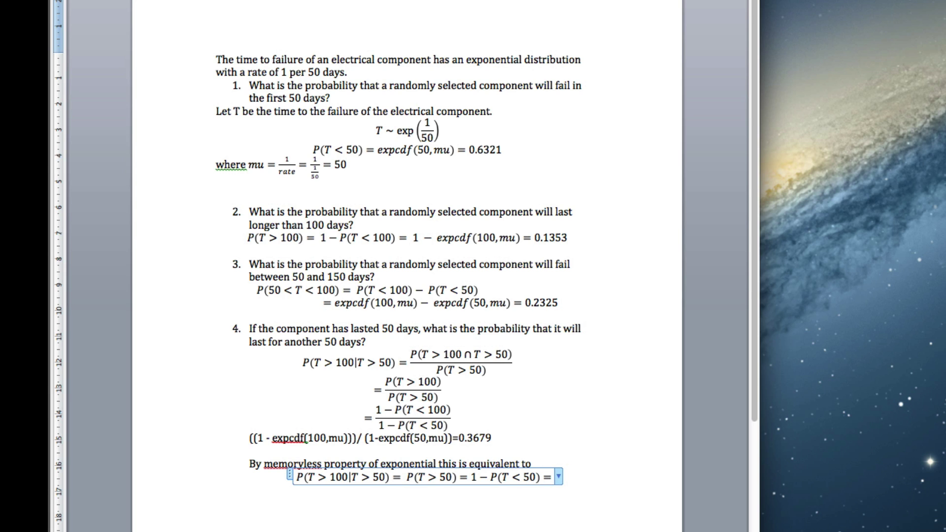
key("super+Tab")
key("super+Tab")
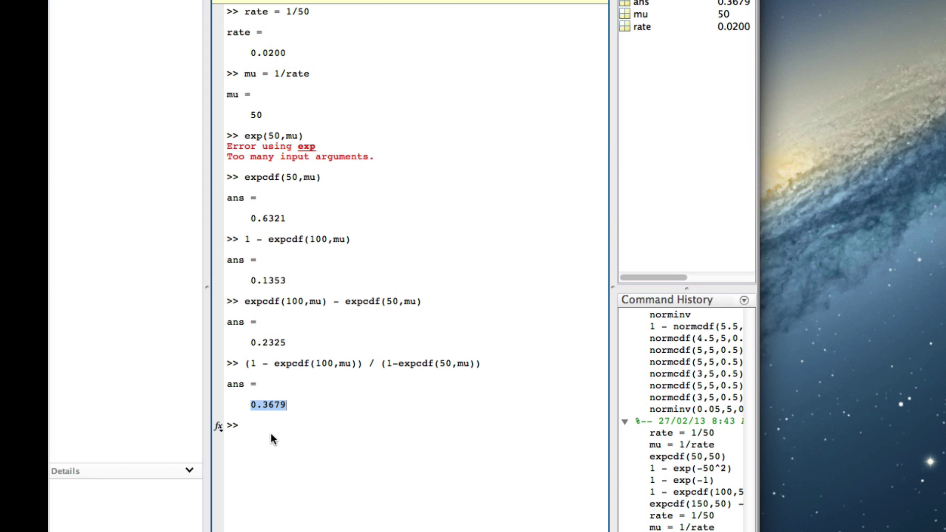
Step: Run 1 - expcdf(50,mu) at the MATLAB prompt, giving 0.3679, and select the command text
left_click(271, 435)
type("1 - expcdf(")
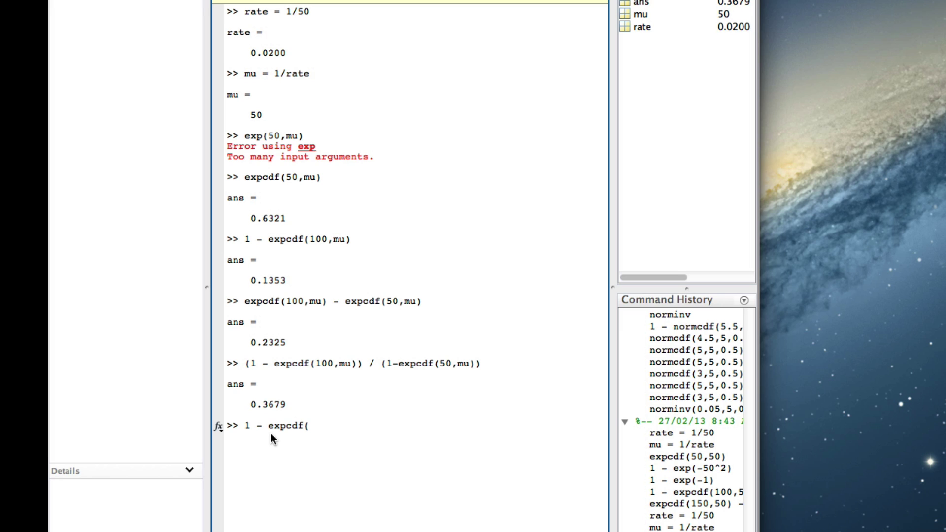
type("50,mu)")
key("Return")
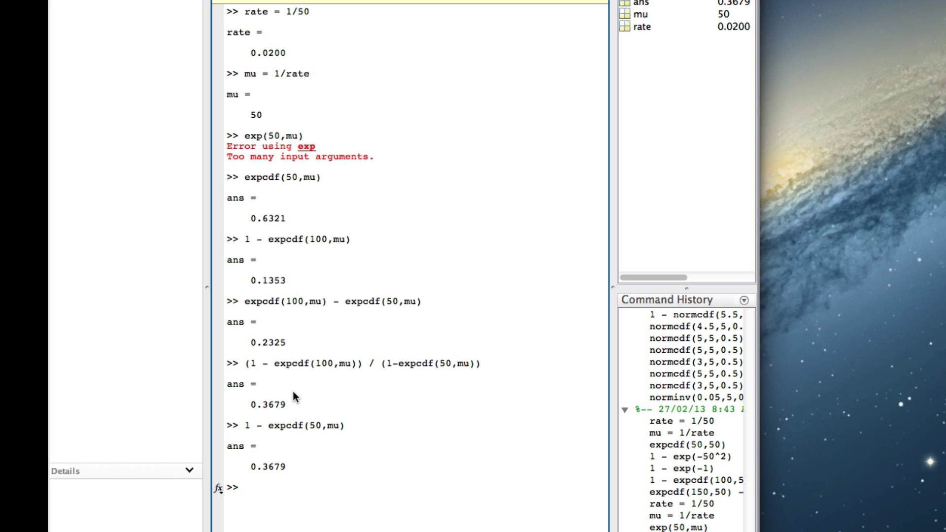
left_click_drag(244, 427, 389, 429)
key("super+c")
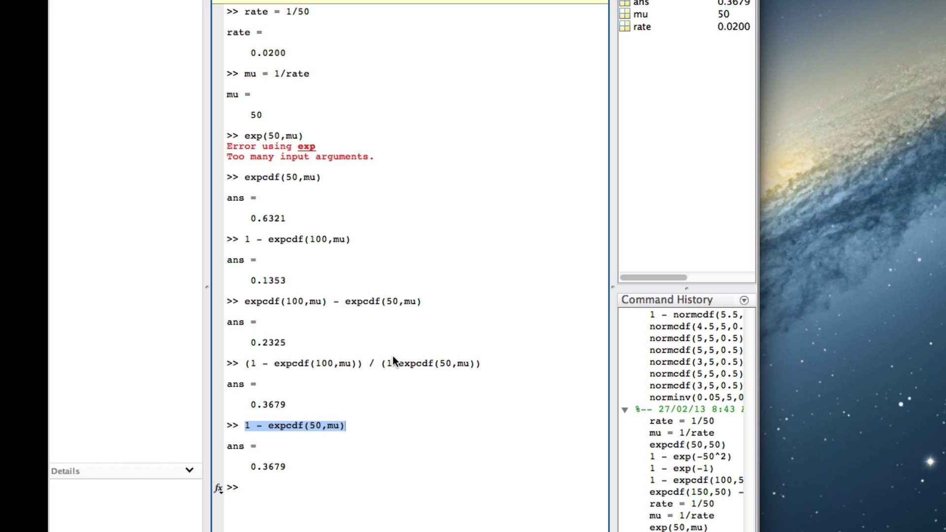
key("super+Tab")
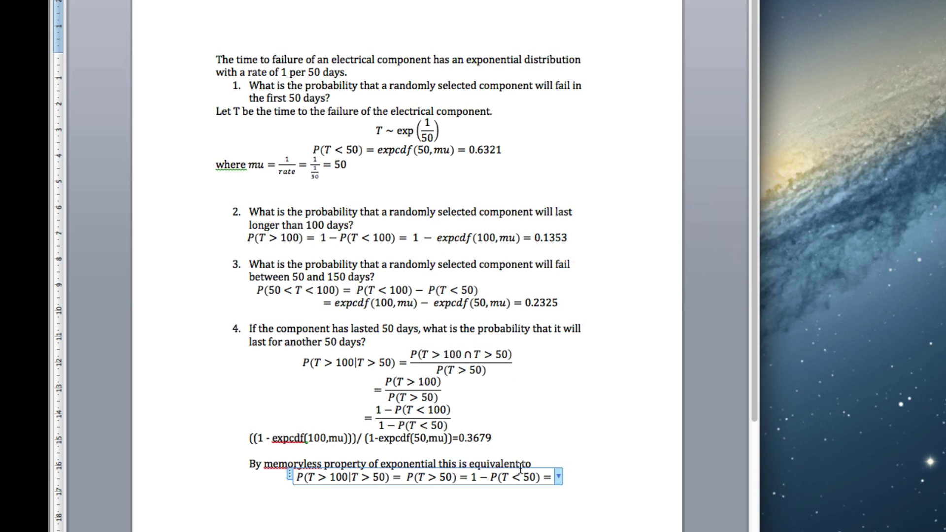
Step: Add a second equation line, = 1 − expcdf(50, mu) = 0.3679, using the MATLAB result
key("super+v")
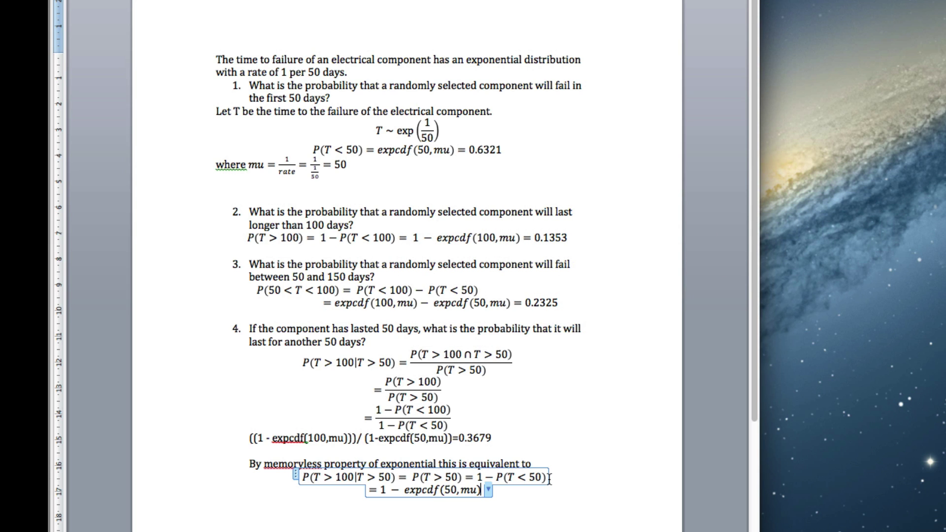
key("super+Tab")
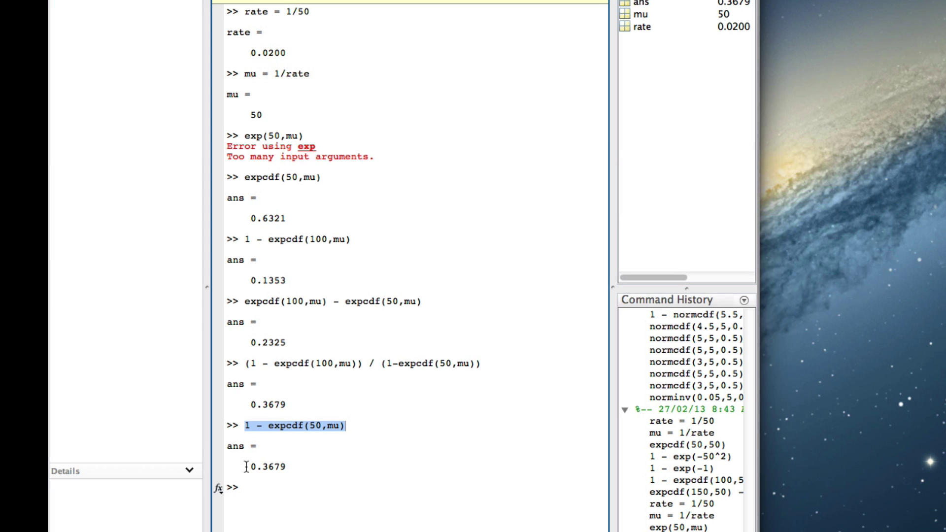
left_click_drag(250, 467, 318, 464)
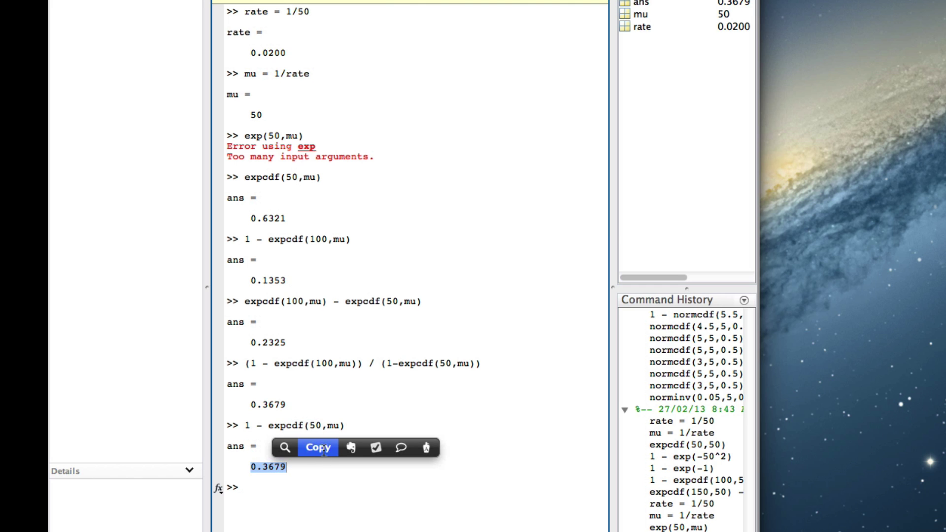
left_click(322, 447)
key("super+Tab")
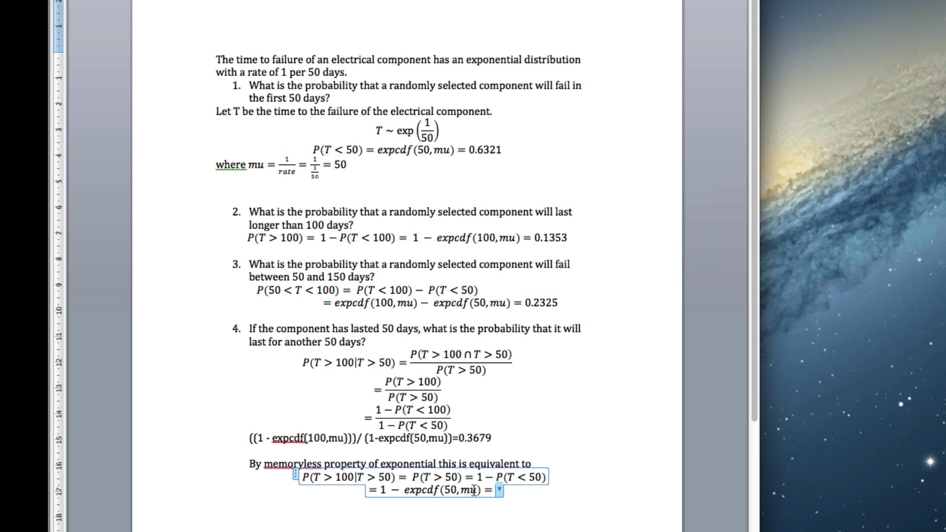
key("super+v")
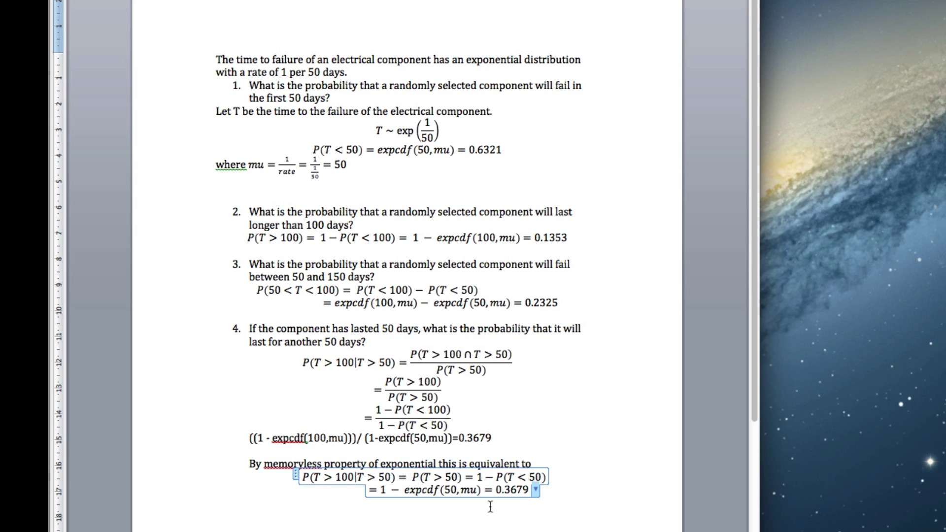
left_click(491, 492)
left_click(623, 439)
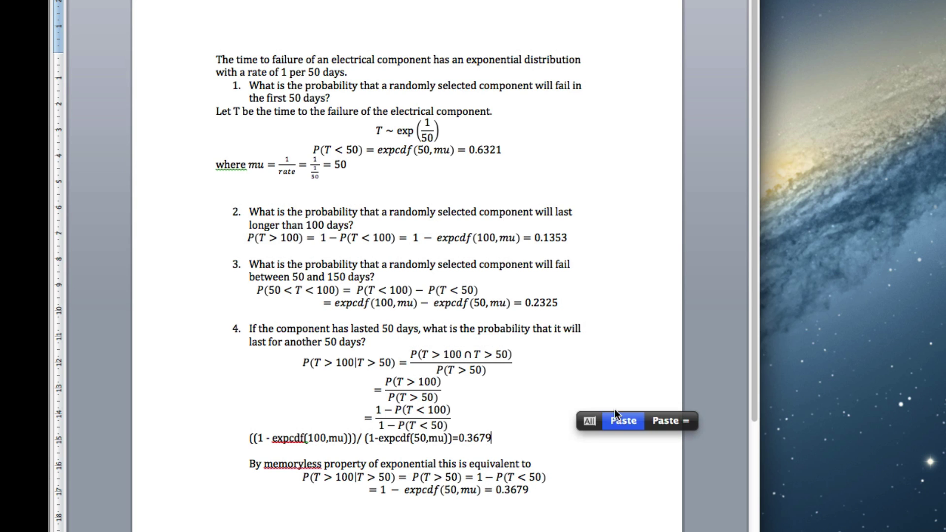